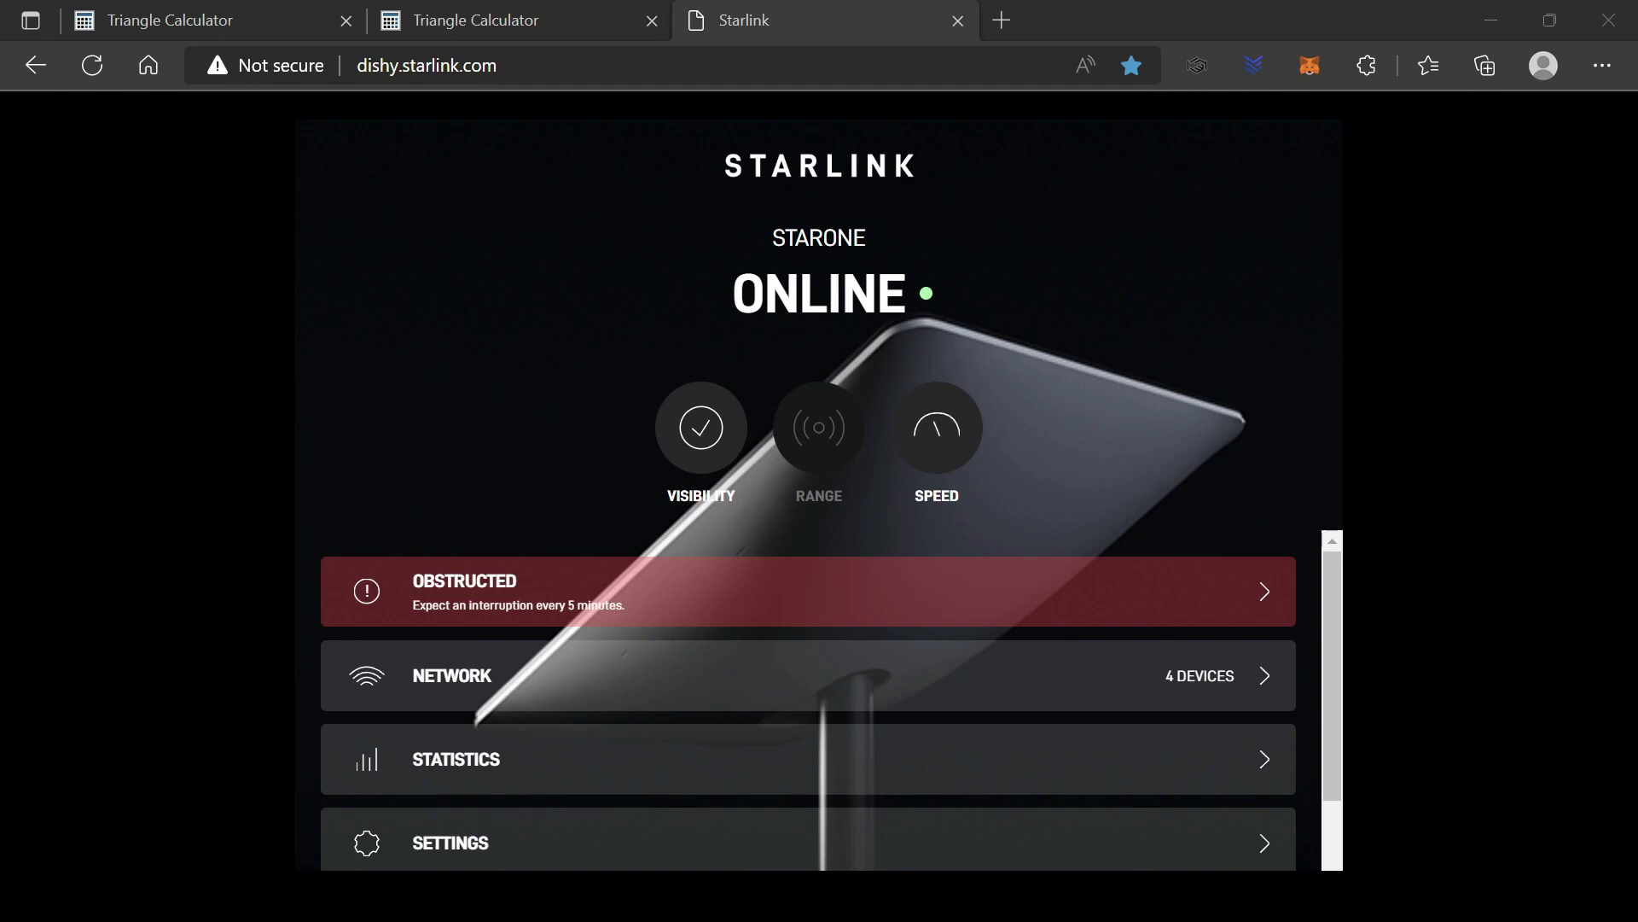
Examine the Starlink dish's obstruction map from several angles and review its uptime, latency and usage statistics.
{"action": "left_click", "coordinate": [501, 597]}
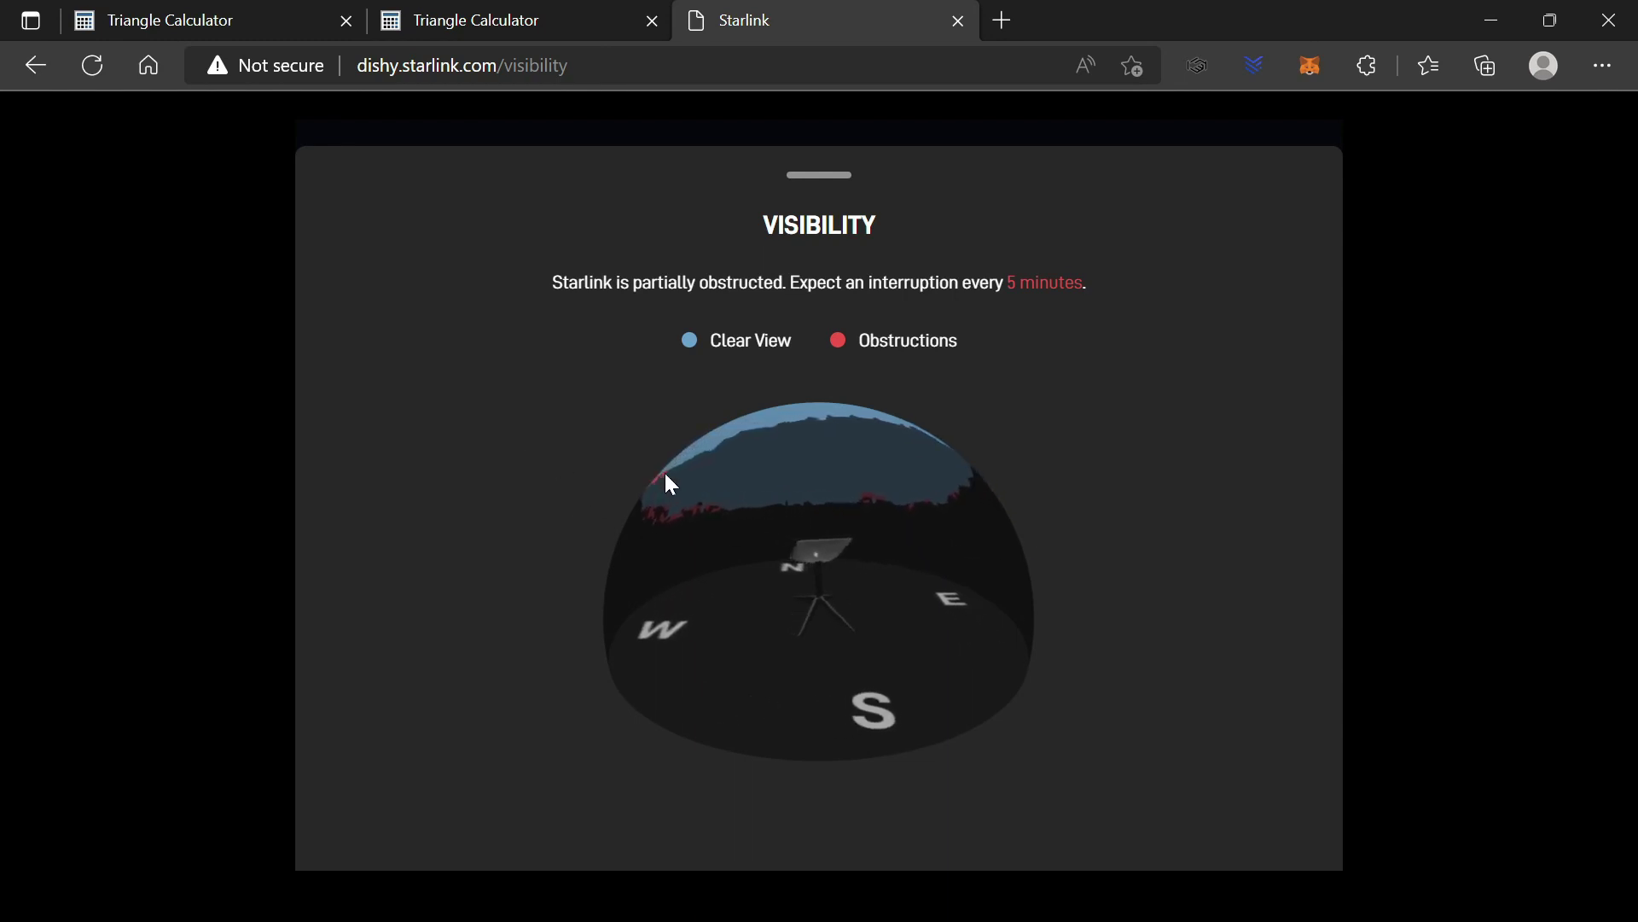
{"action": "left_click_drag", "start_coordinate": [646, 534], "coordinate": [725, 574]}
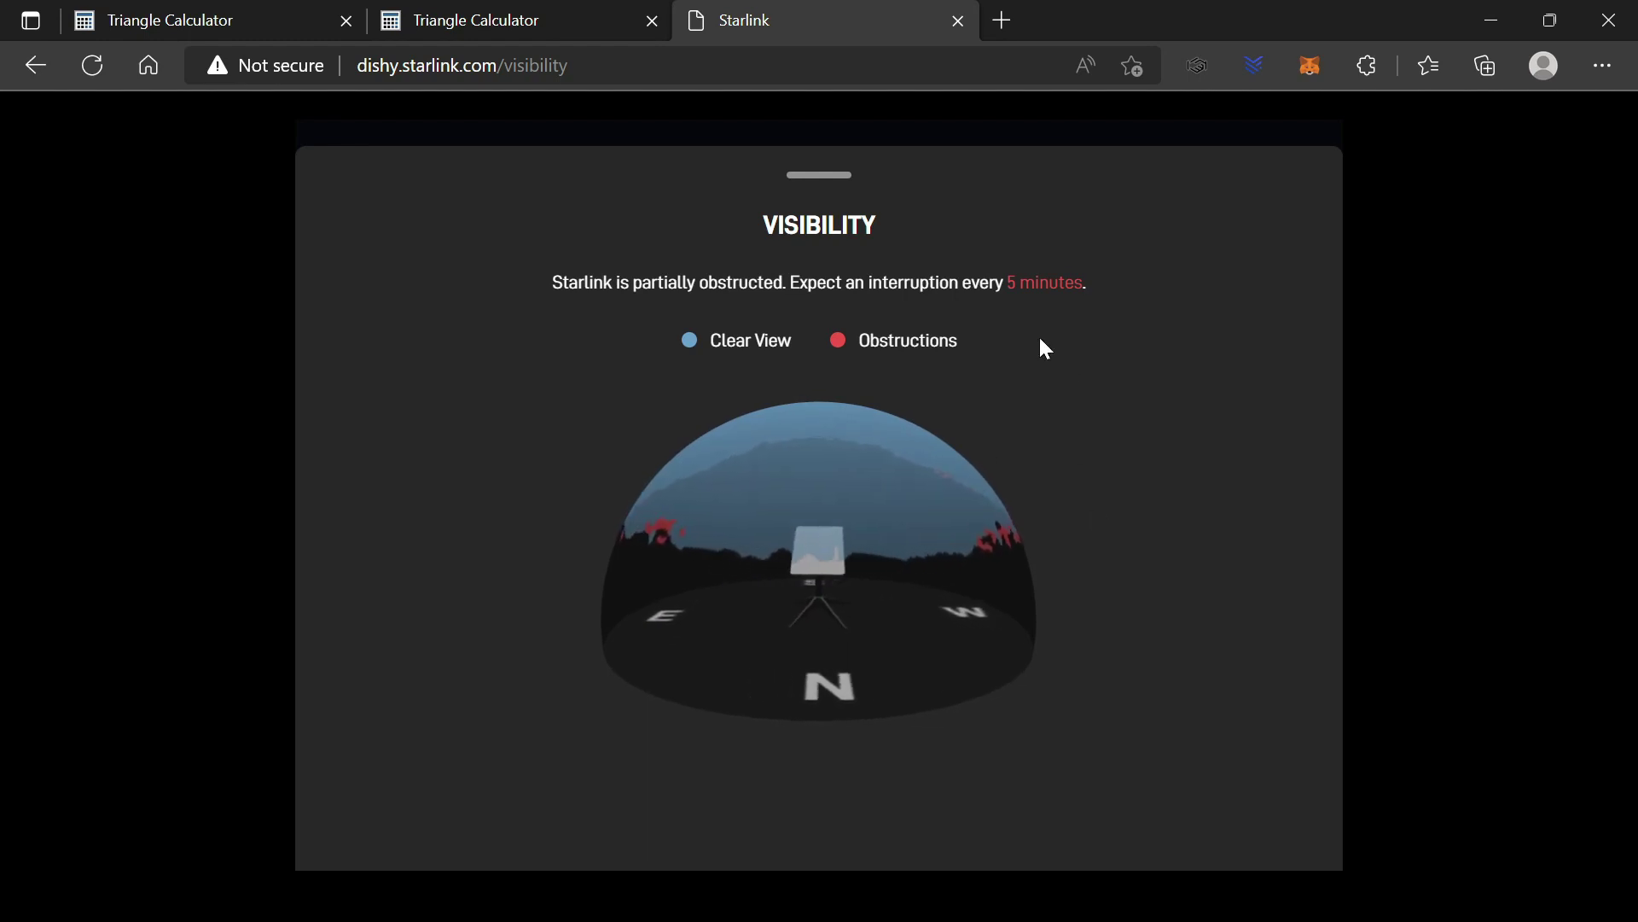
{"action": "left_click", "coordinate": [821, 176]}
{"action": "left_click", "coordinate": [531, 765]}
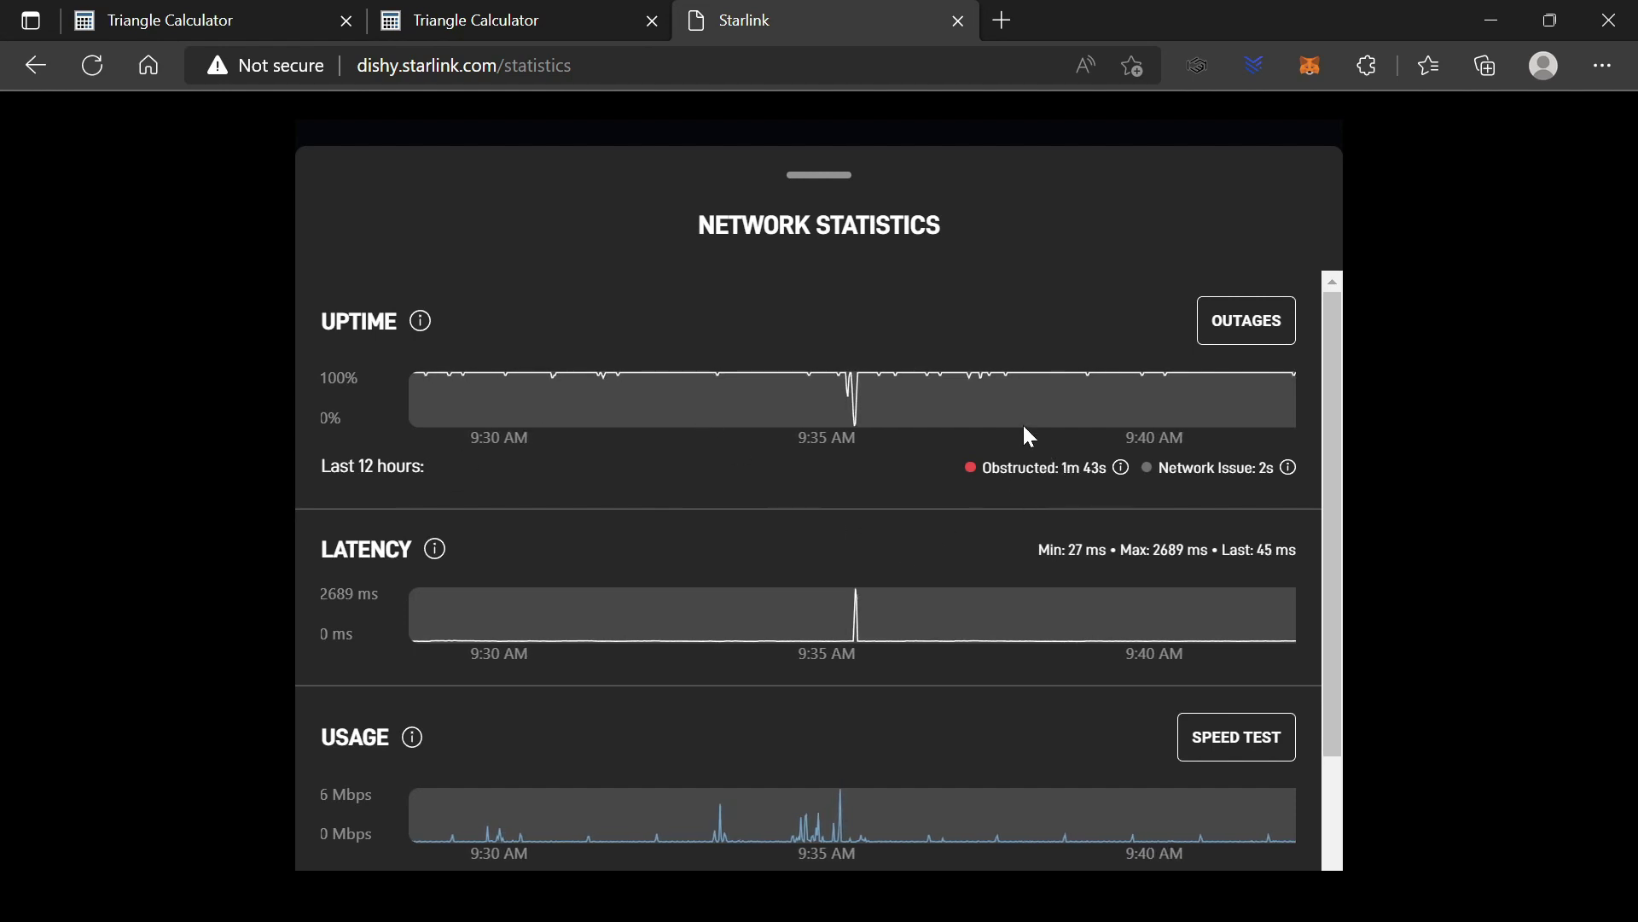
{"action": "left_click", "coordinate": [819, 181]}
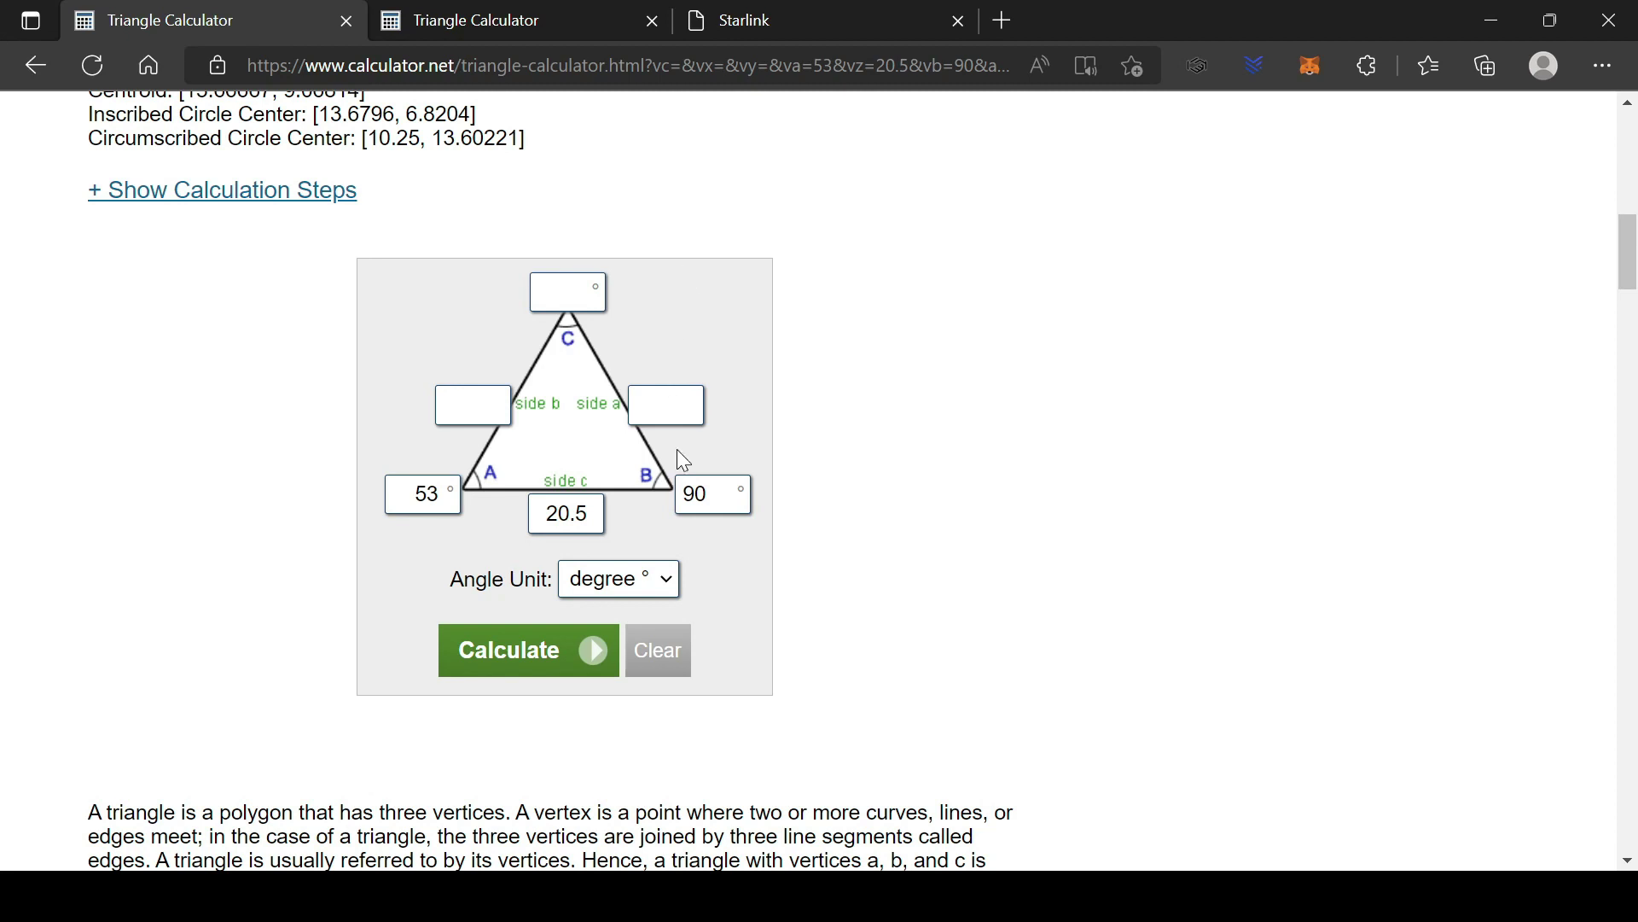
Calculate two right triangles with side c 20.5 and angle B 90°, one with angle A 53° and the other 43°.
{"action": "left_click", "coordinate": [505, 658]}
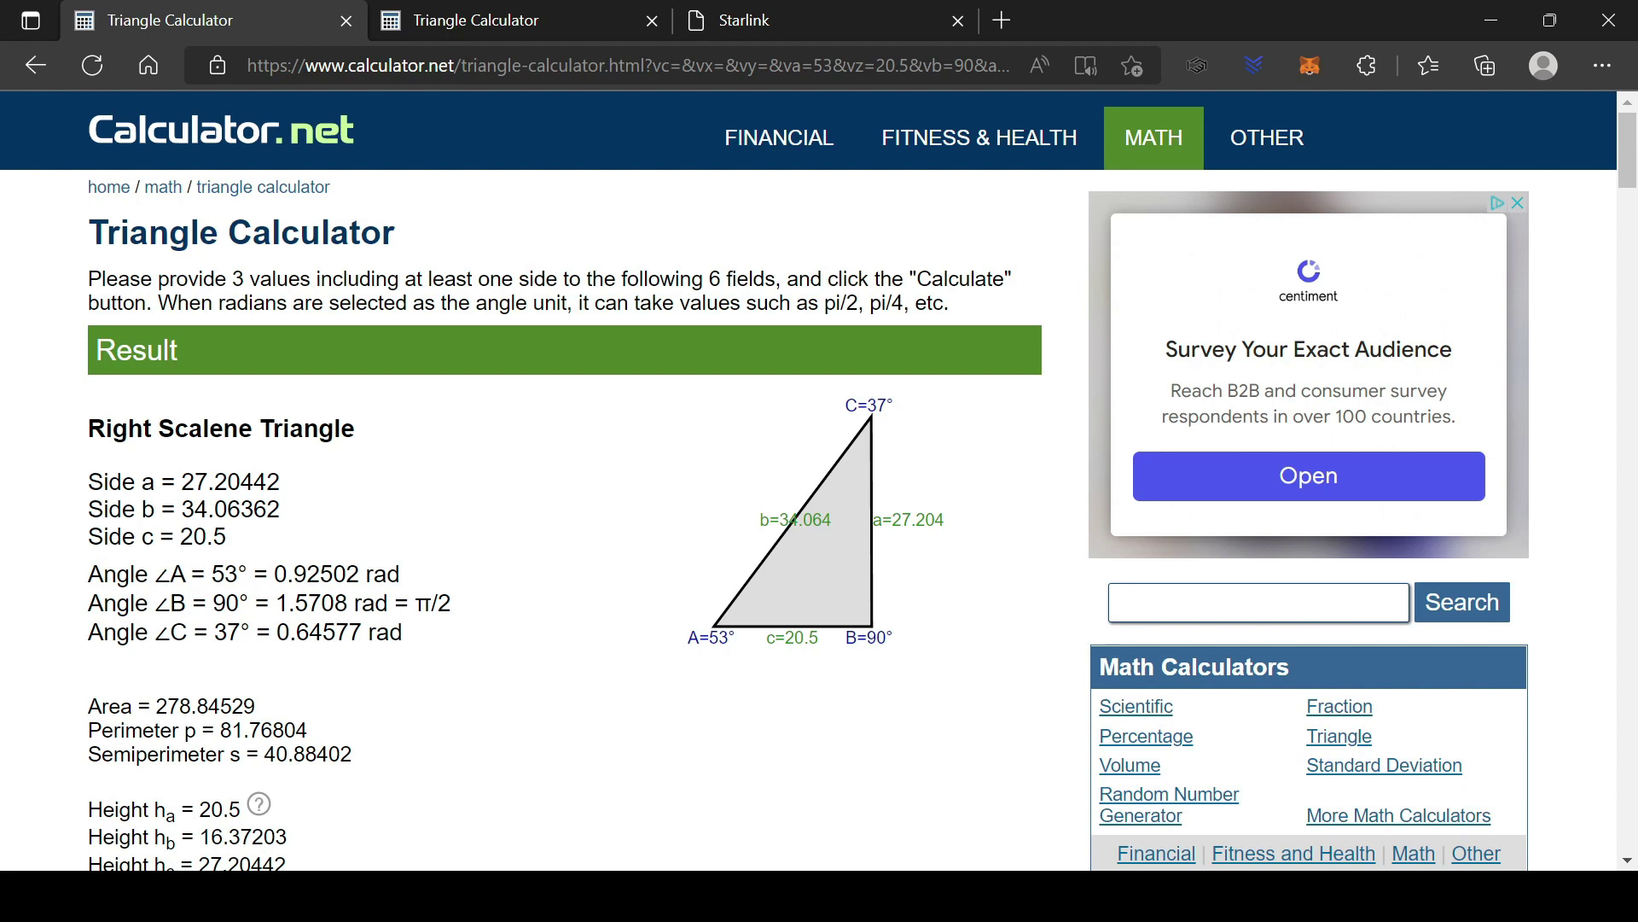
{"action": "key", "text": "alt+Tab"}
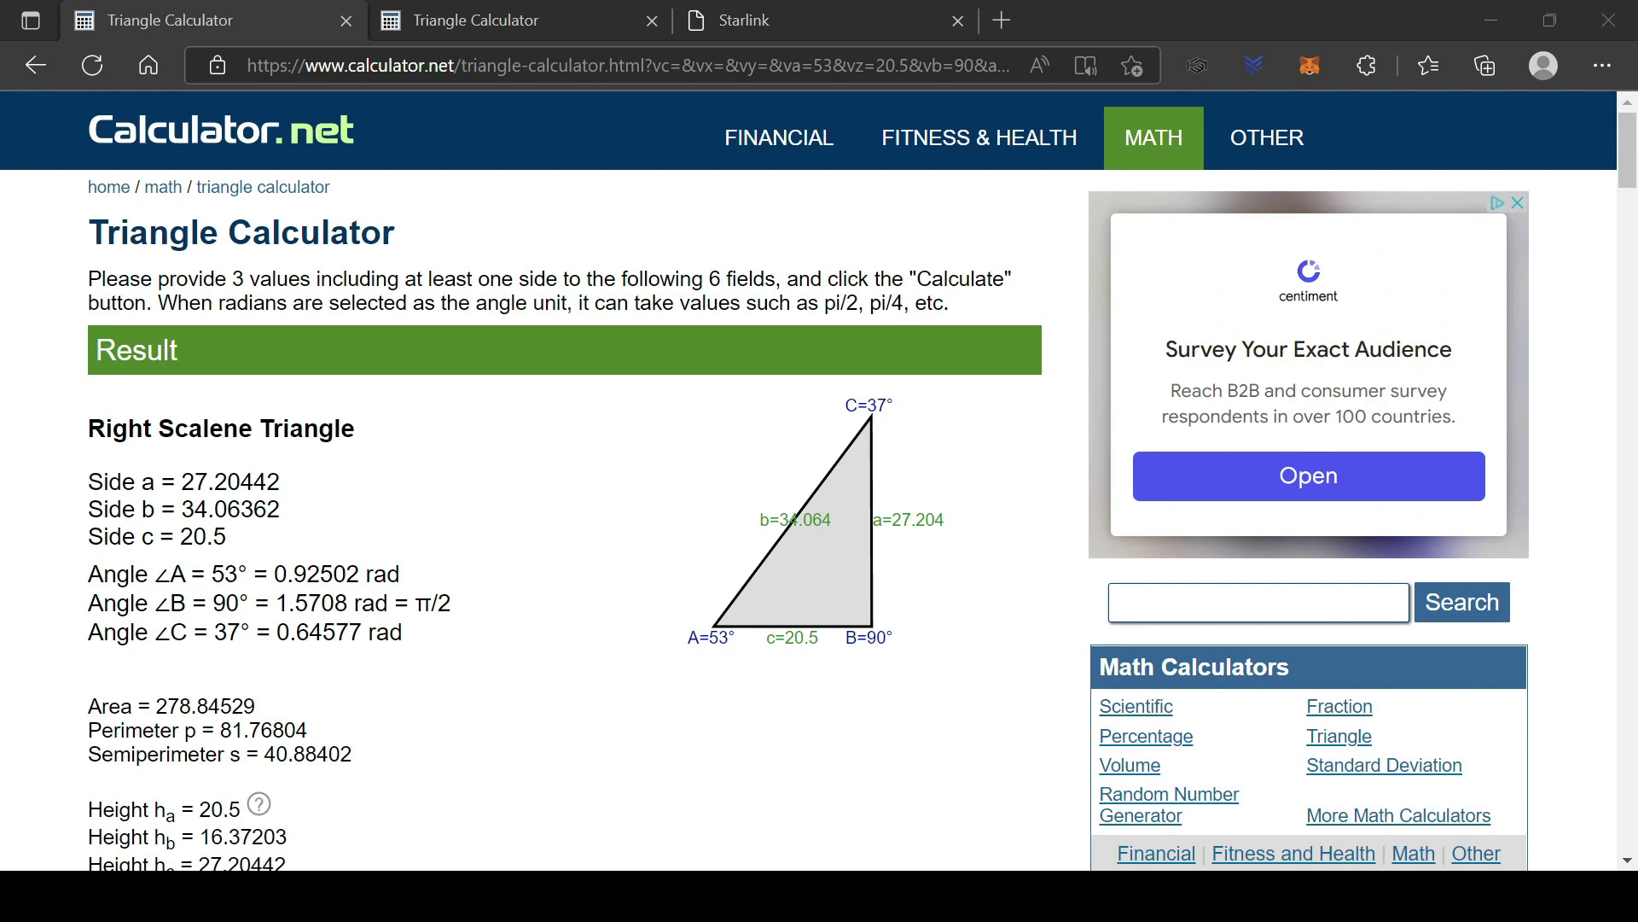
{"action": "left_click", "coordinate": [563, 34]}
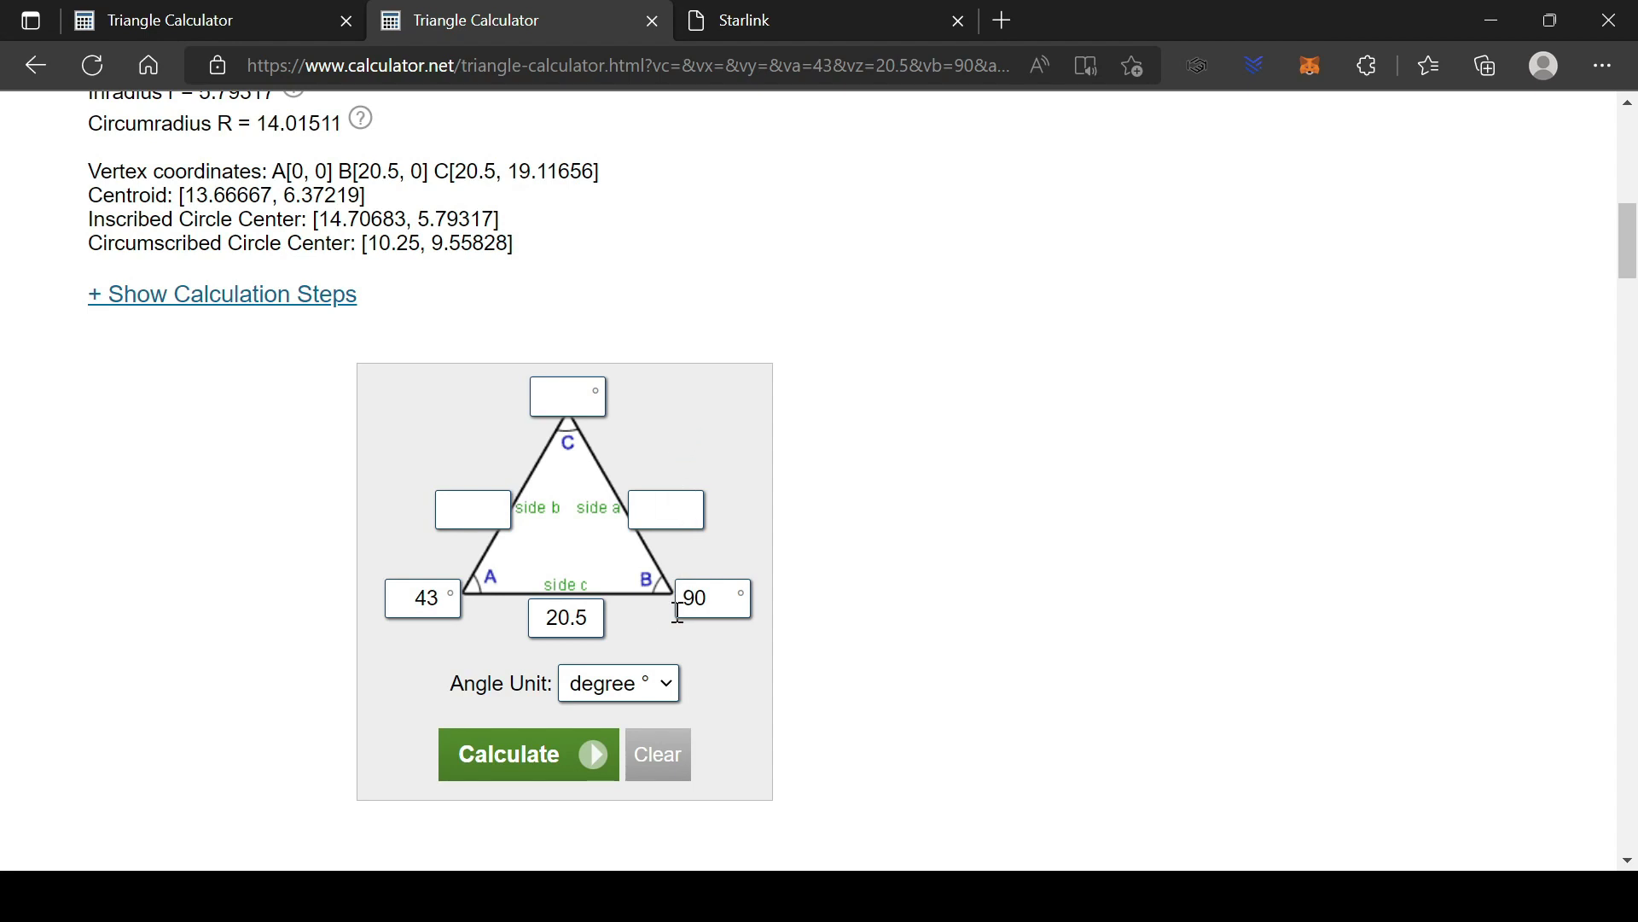
{"action": "left_click", "coordinate": [515, 761]}
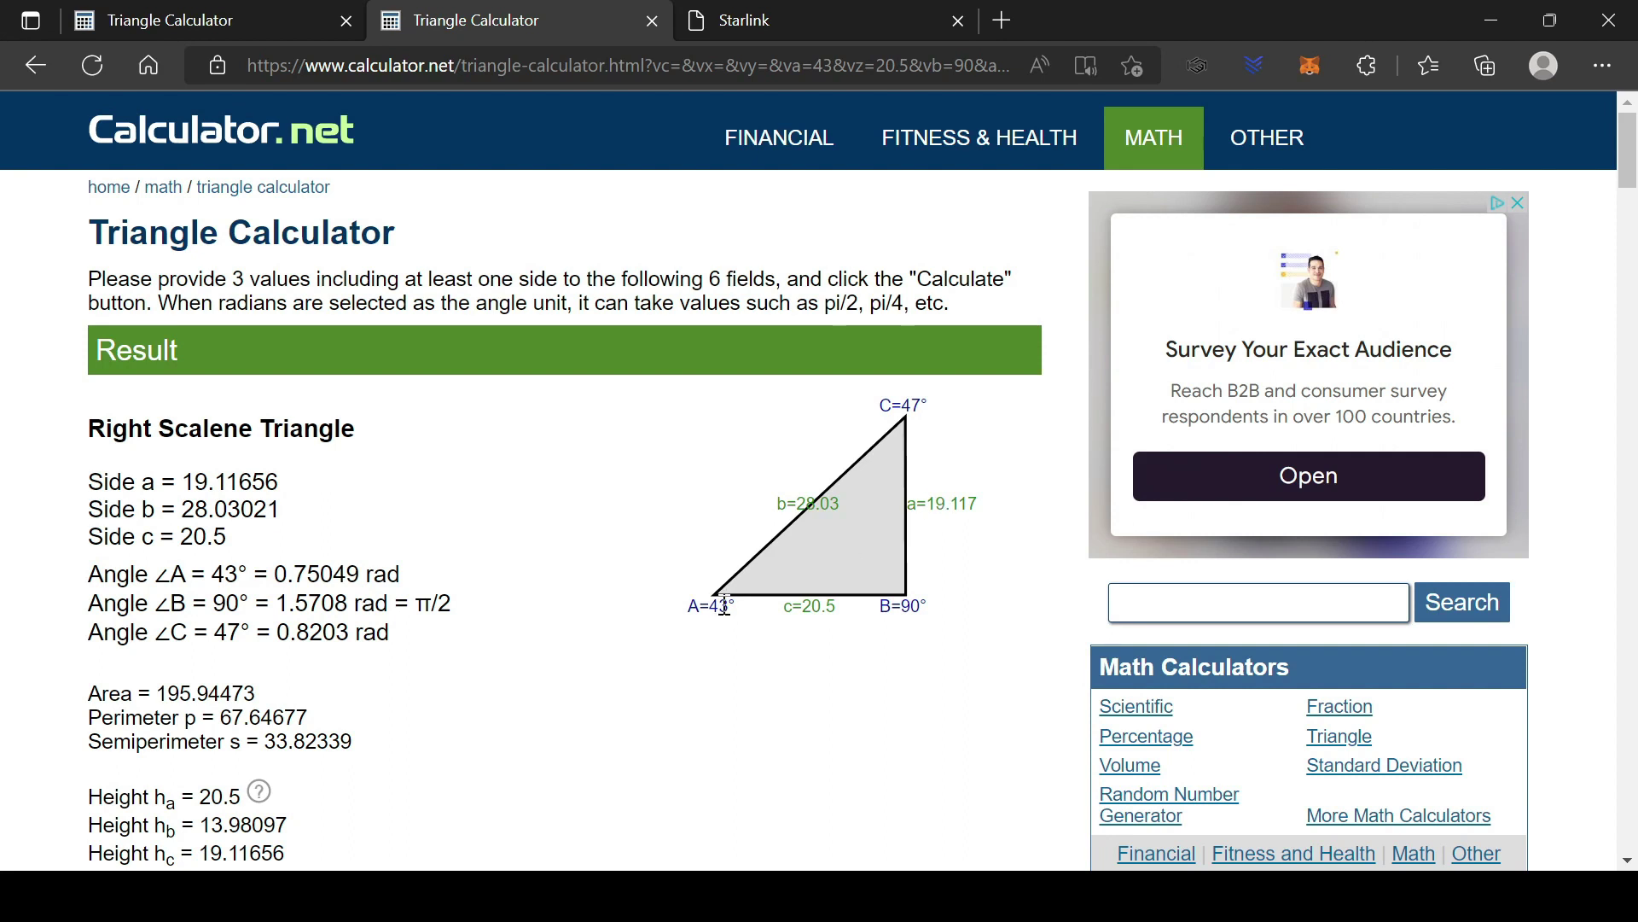
Switch to Calculator and subtract the 43° triangle's side a, 19.117, from the 53° triangle's side a, 27.204.
{"action": "left_click", "coordinate": [282, 22]}
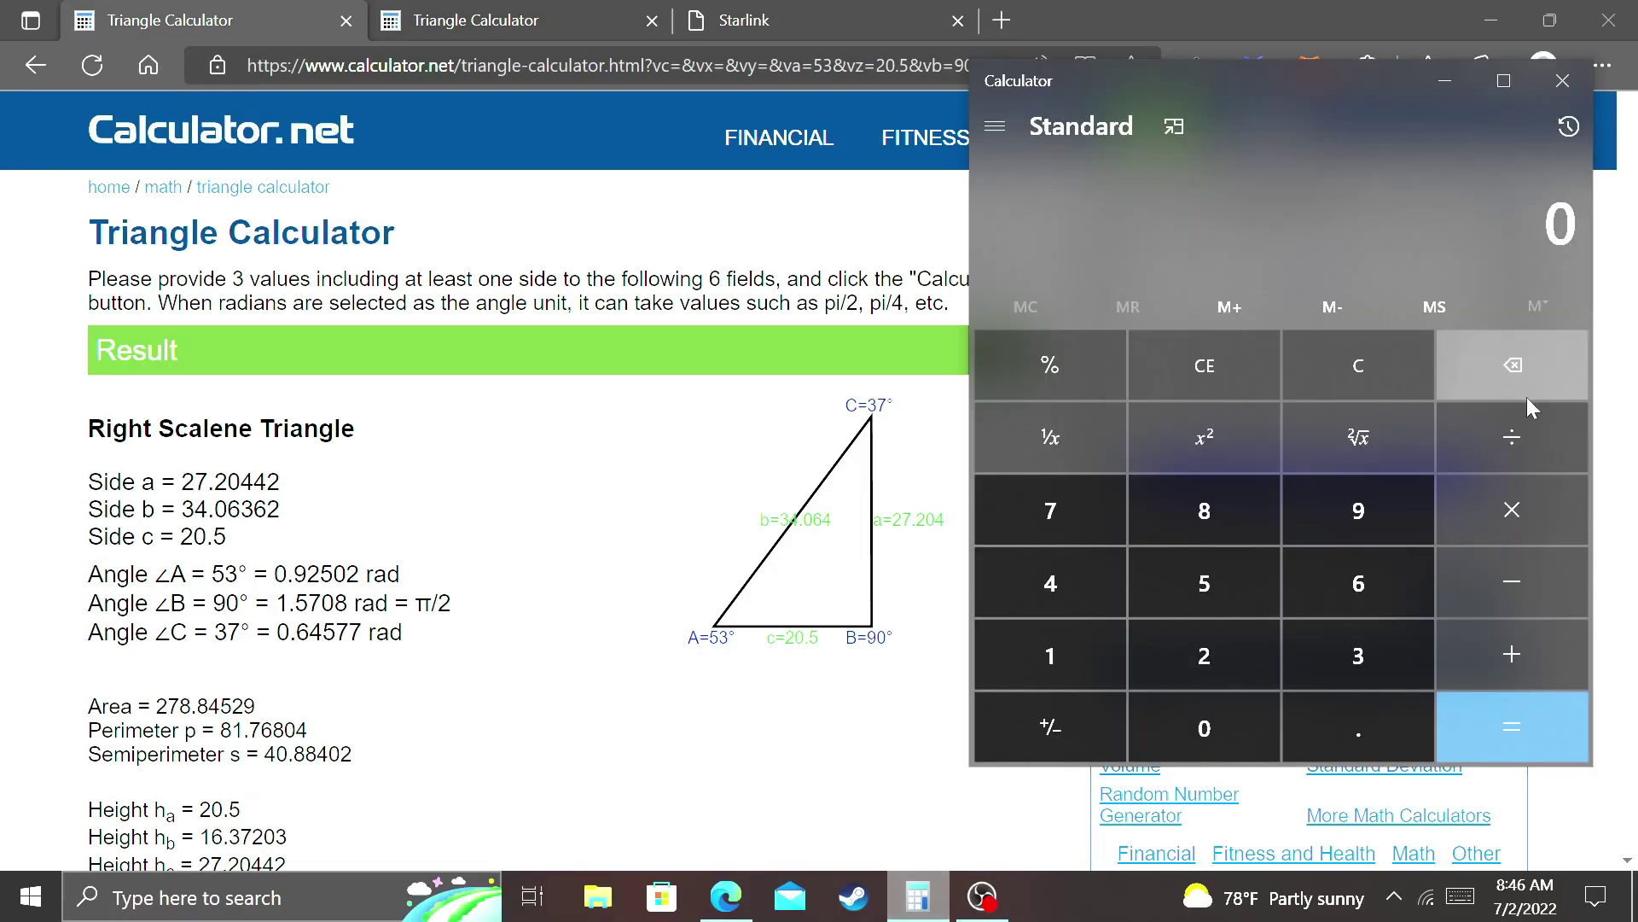
{"action": "left_click", "coordinate": [1207, 647]}
{"action": "left_click", "coordinate": [1065, 519]}
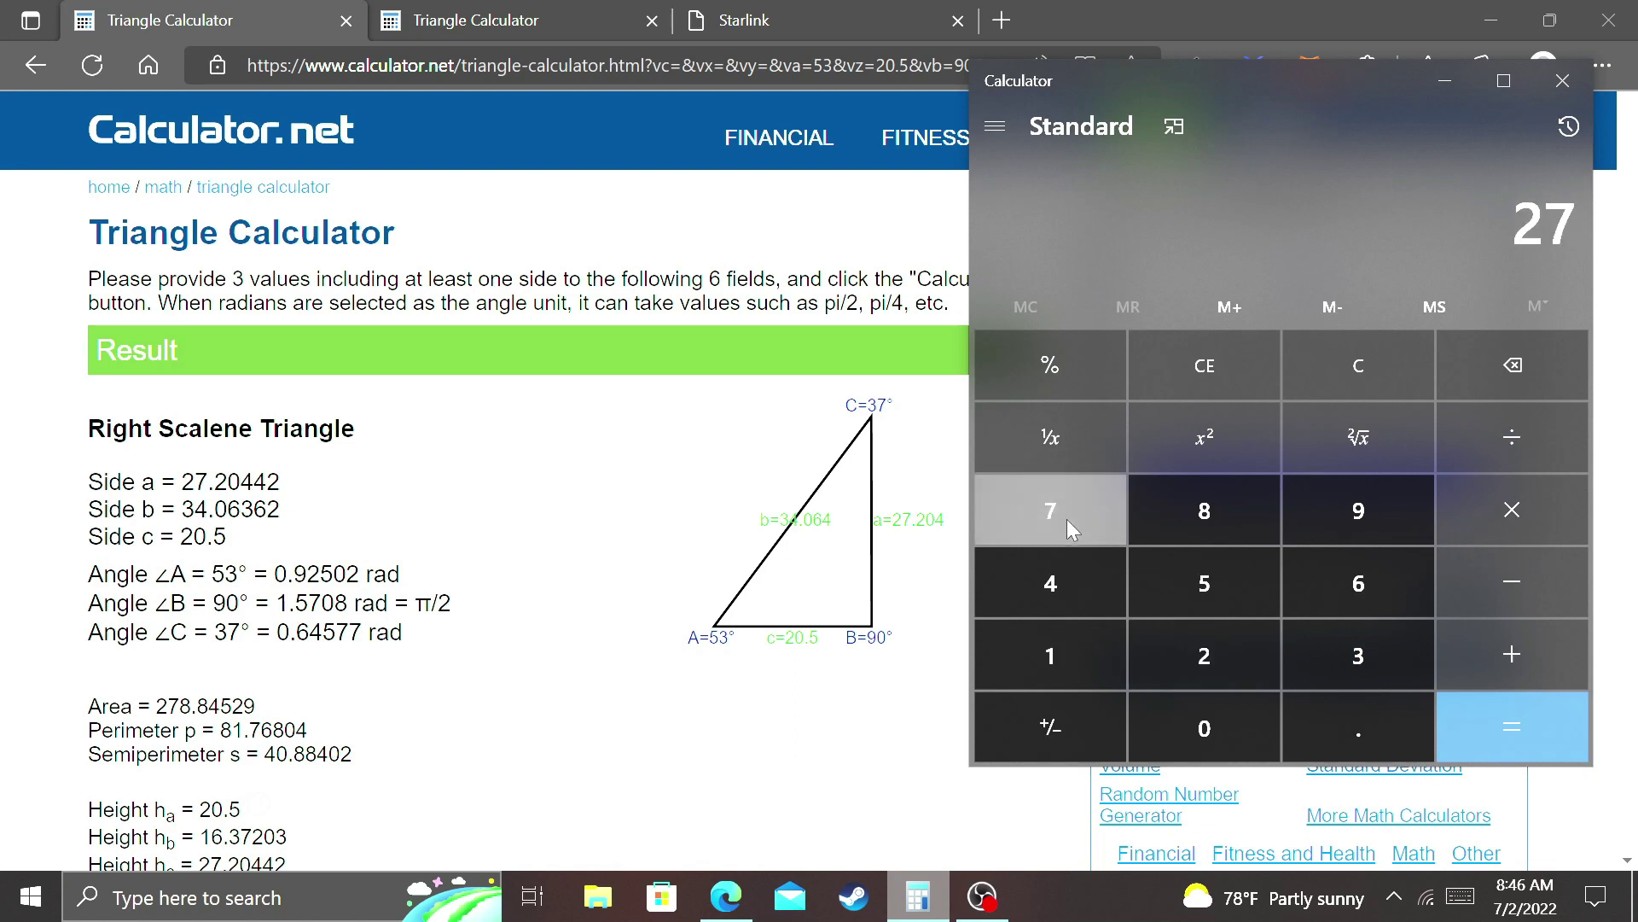
{"action": "left_click", "coordinate": [1365, 725]}
{"action": "left_click", "coordinate": [1226, 653]}
{"action": "left_click", "coordinate": [1204, 725]}
{"action": "left_click", "coordinate": [1113, 561]}
{"action": "left_click", "coordinate": [1528, 586]}
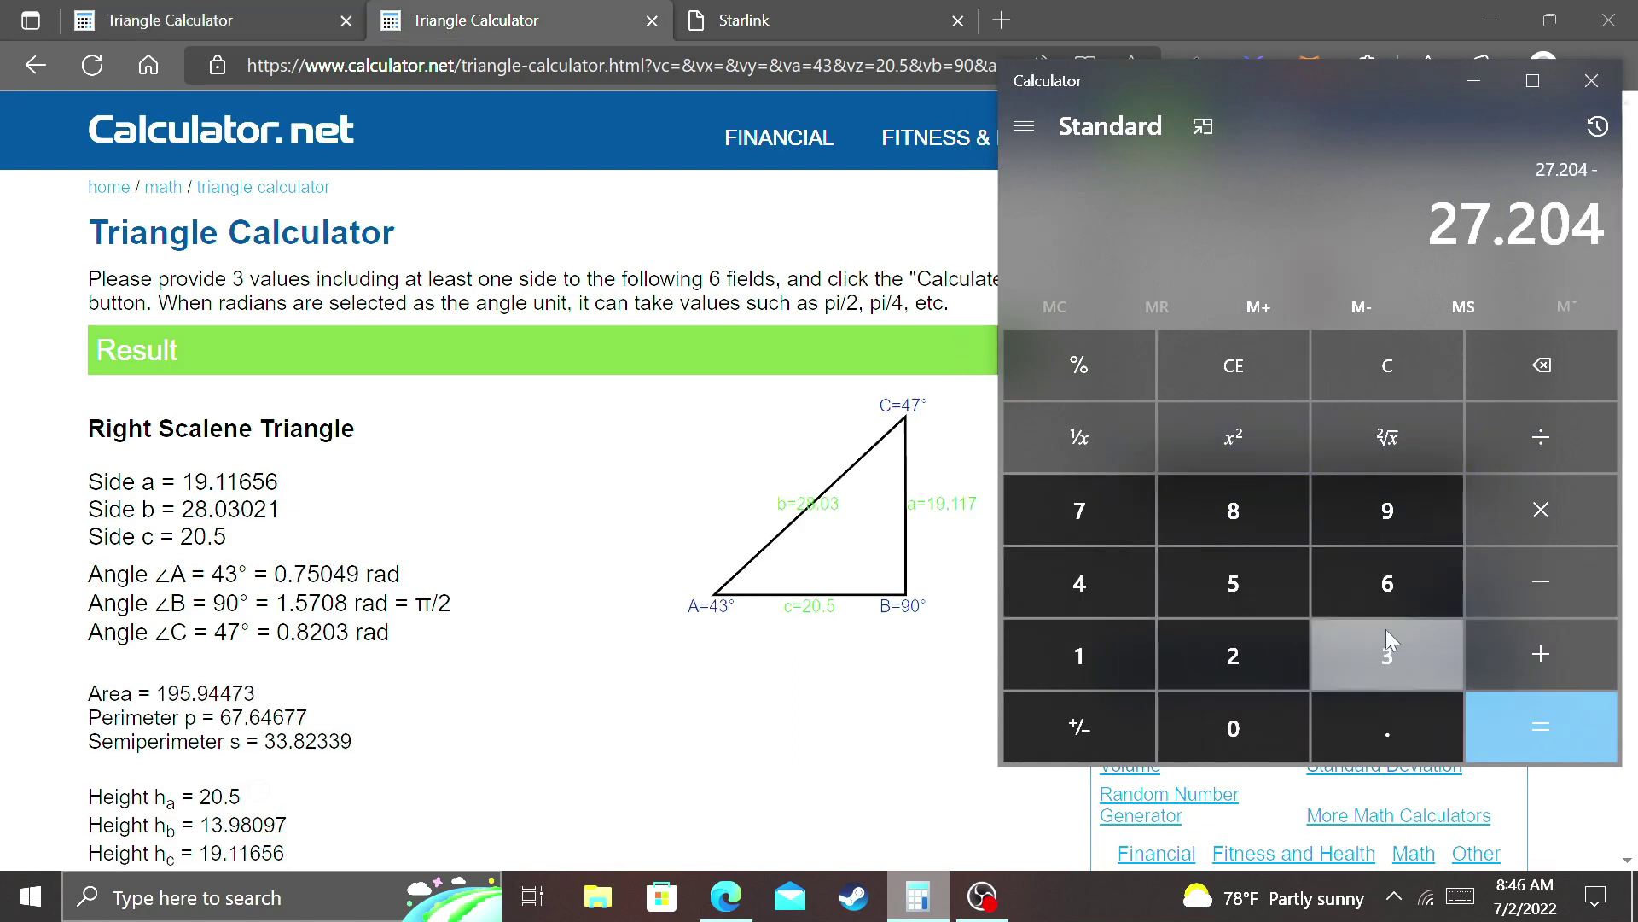
{"action": "left_click", "coordinate": [1144, 651]}
{"action": "left_click", "coordinate": [1354, 498]}
{"action": "left_click", "coordinate": [1319, 726]}
{"action": "left_click", "coordinate": [1112, 667]}
{"action": "left_click", "coordinate": [1111, 664]}
{"action": "left_click", "coordinate": [1102, 507]}
{"action": "left_click", "coordinate": [1540, 732]}
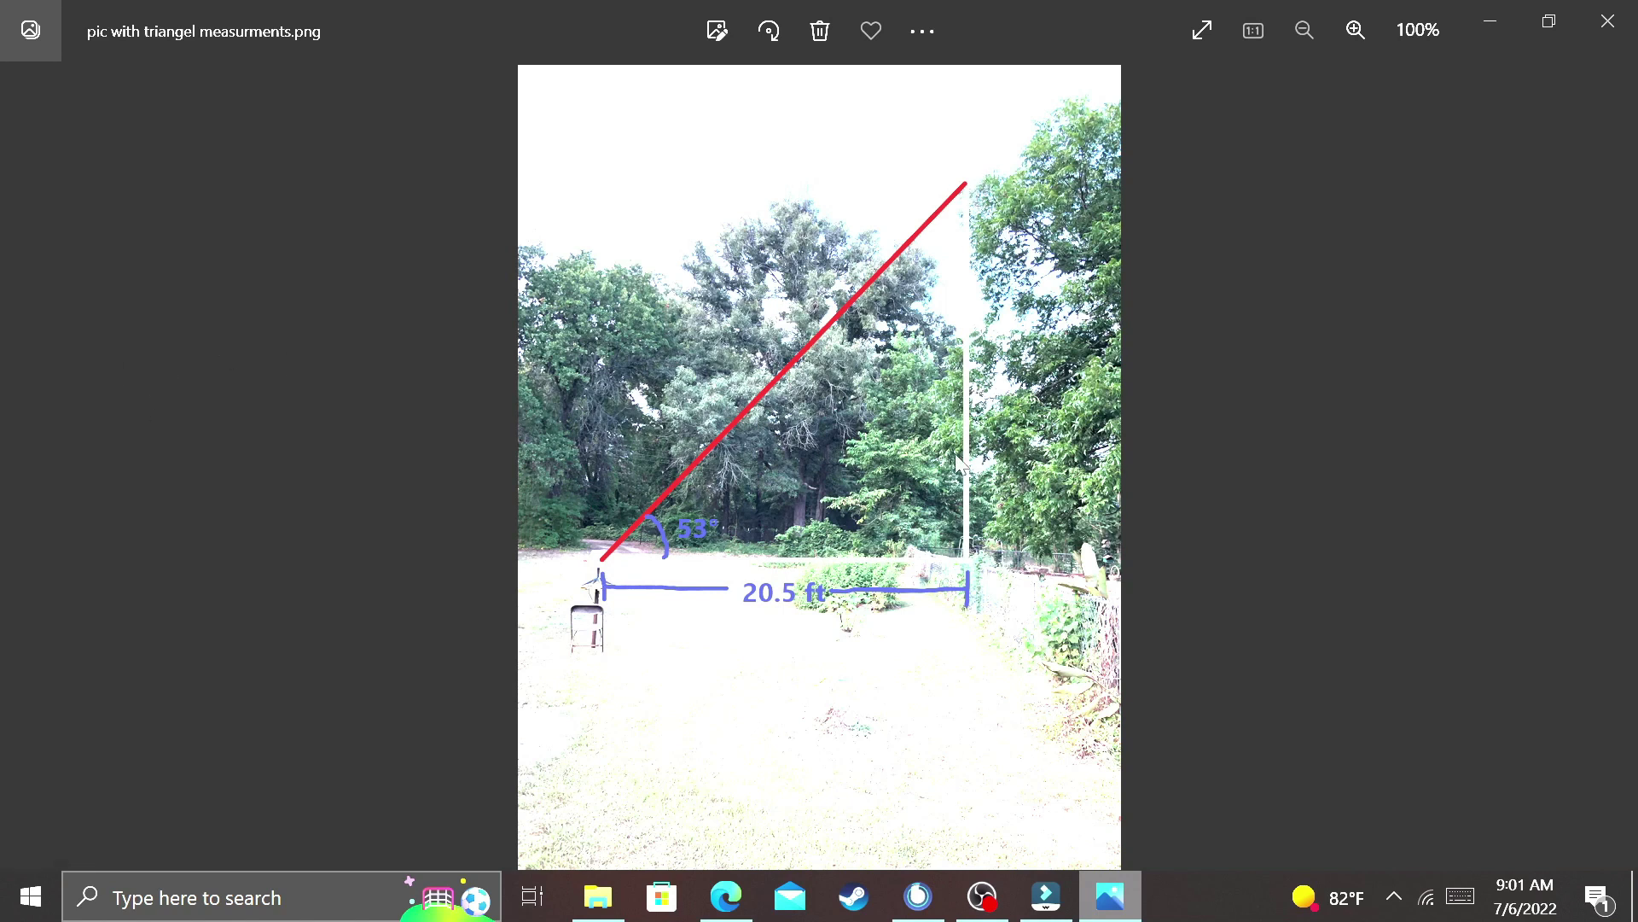
Look through the pole installation pictures, from the triangle measurements to the 15 ft pole, replaying the auger video along the way.
{"action": "key", "text": "Right"}
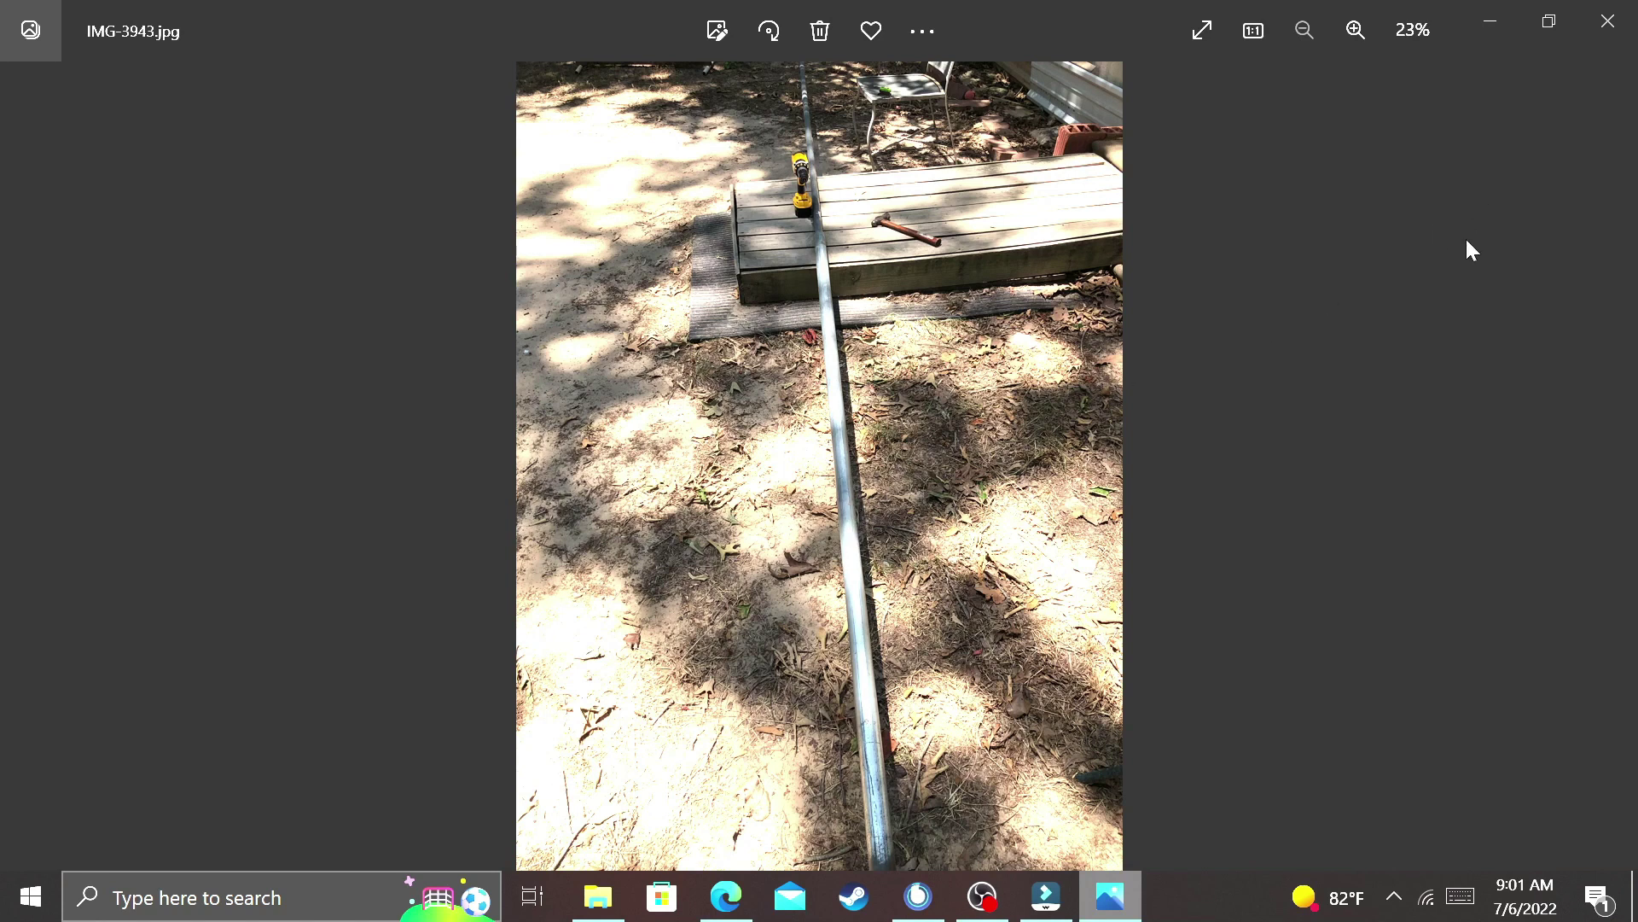
{"action": "left_click", "coordinate": [1604, 466]}
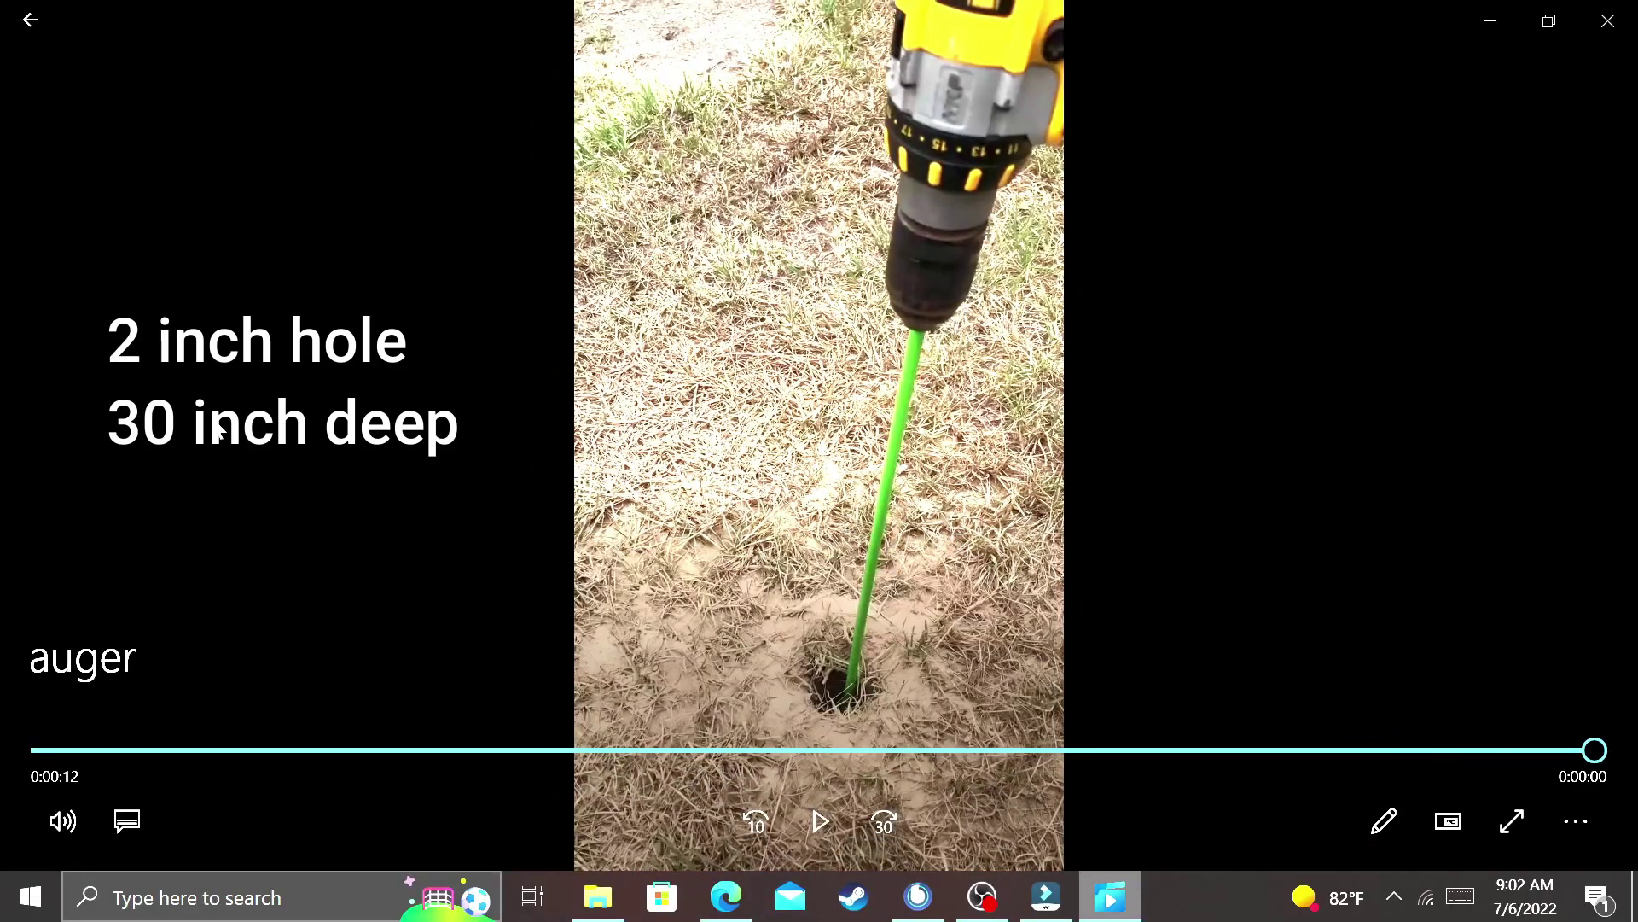
{"action": "left_click", "coordinate": [421, 469]}
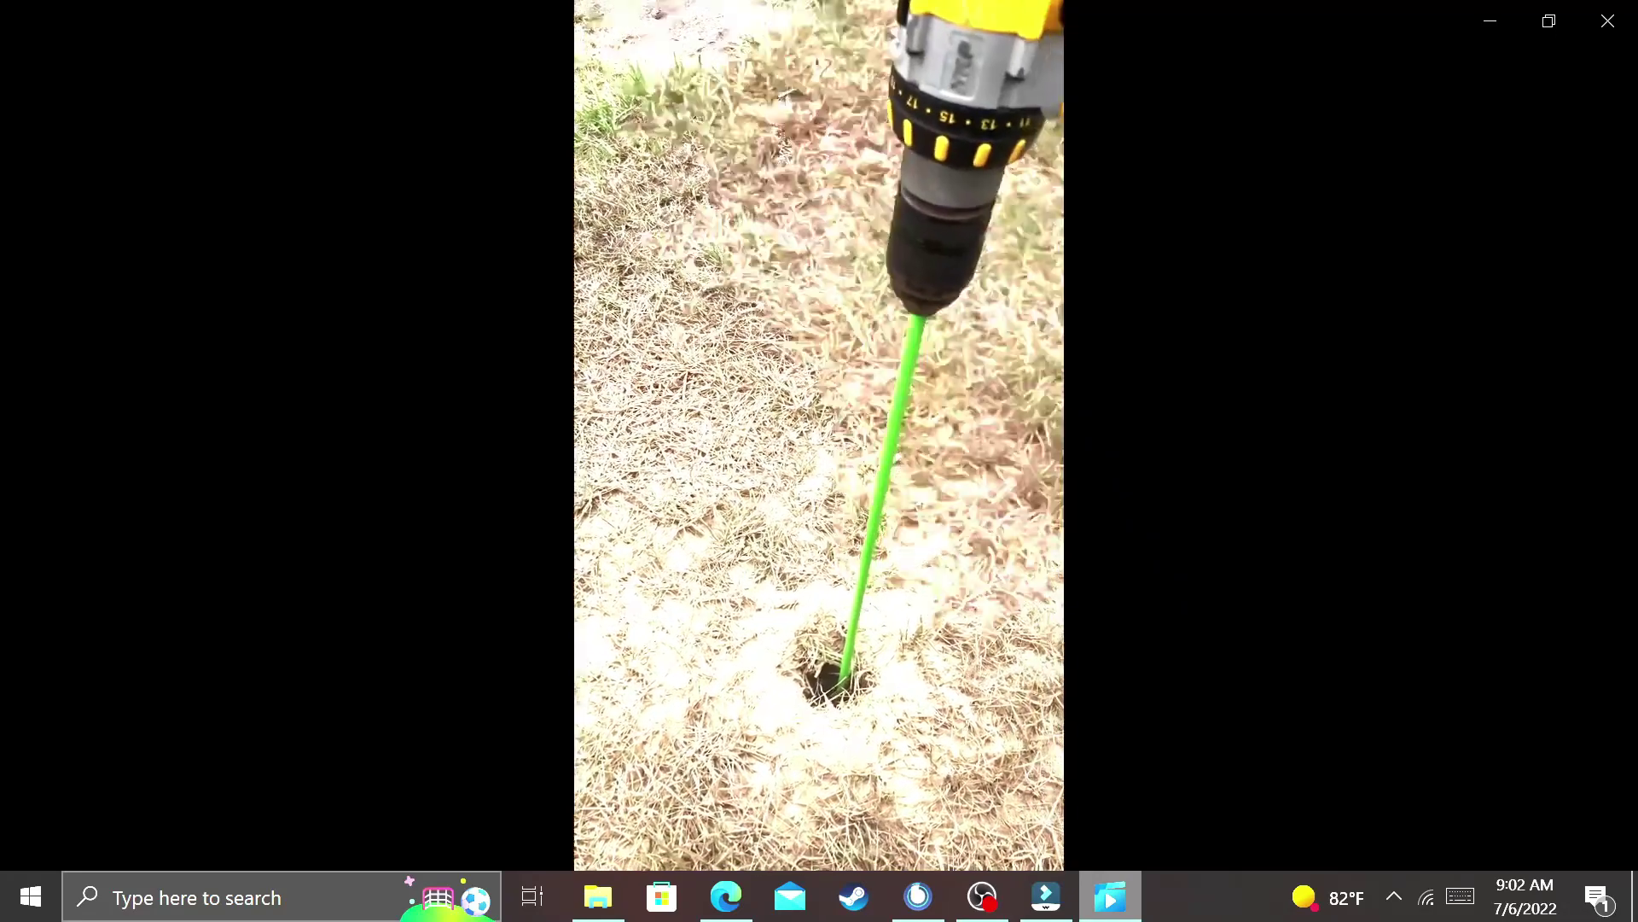
{"action": "key", "text": "Right"}
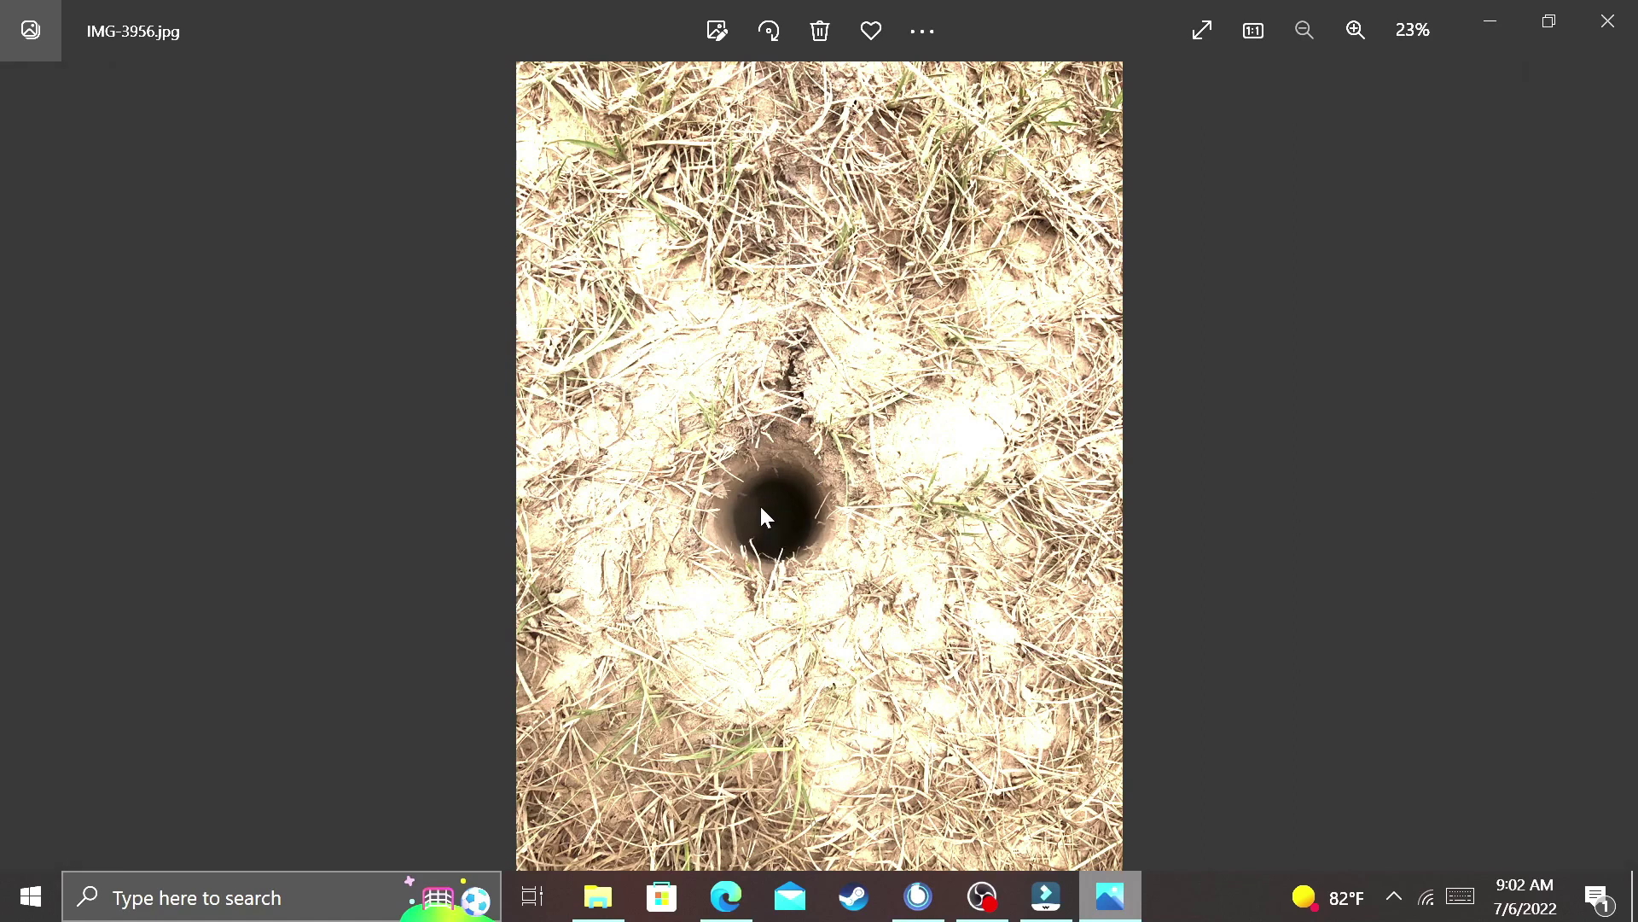
{"action": "key", "text": "Right"}
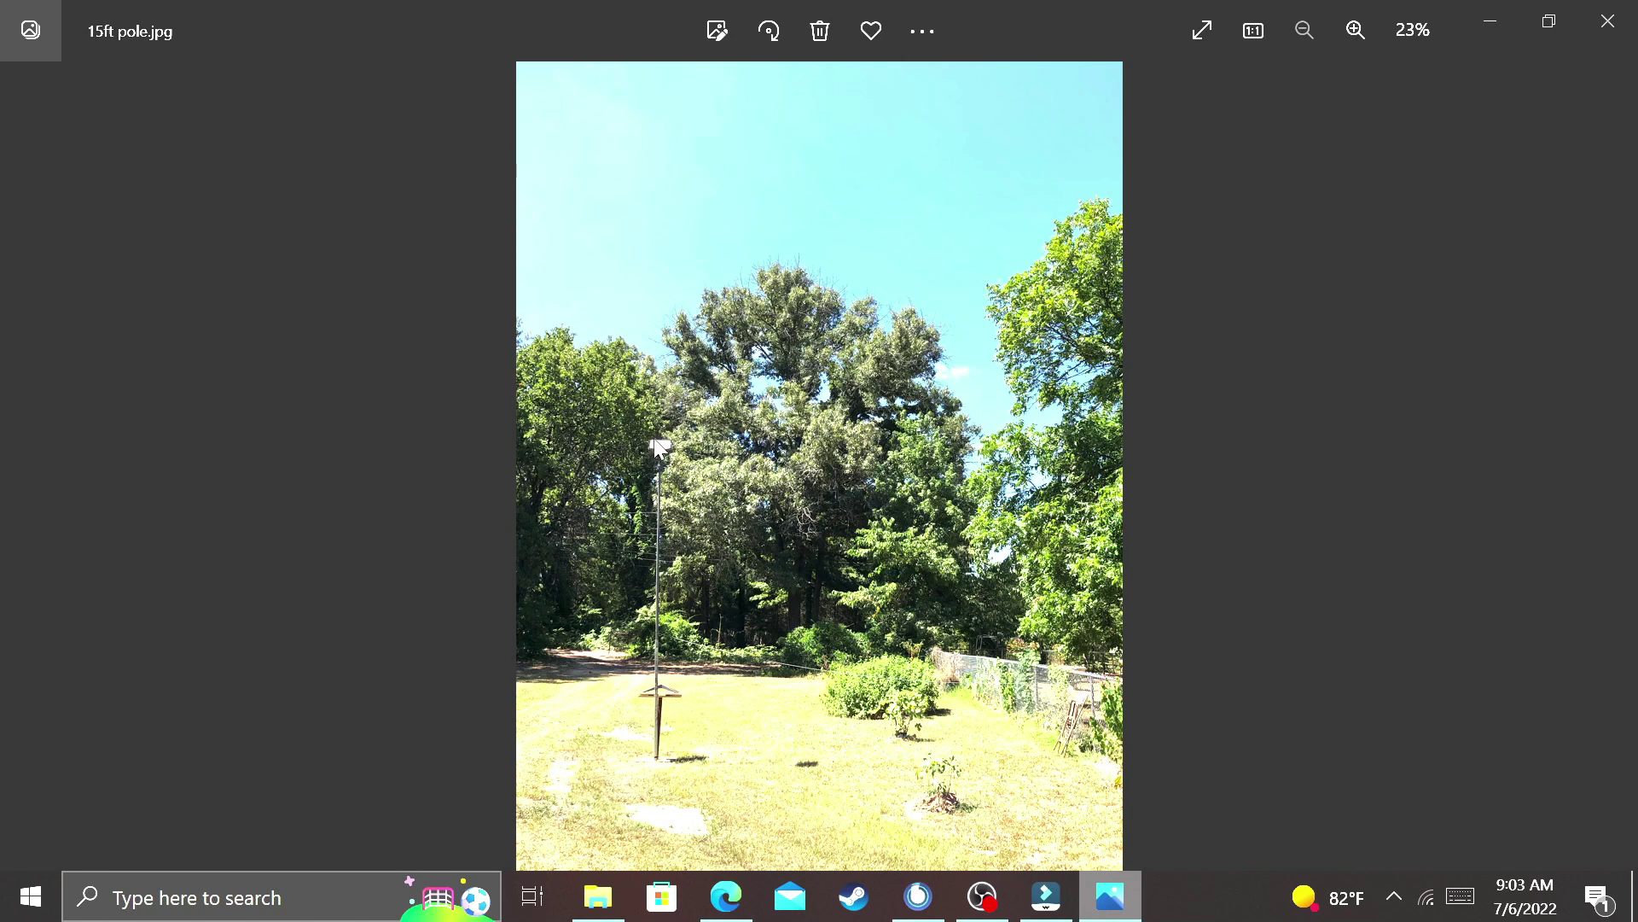
{"action": "key", "text": "Right"}
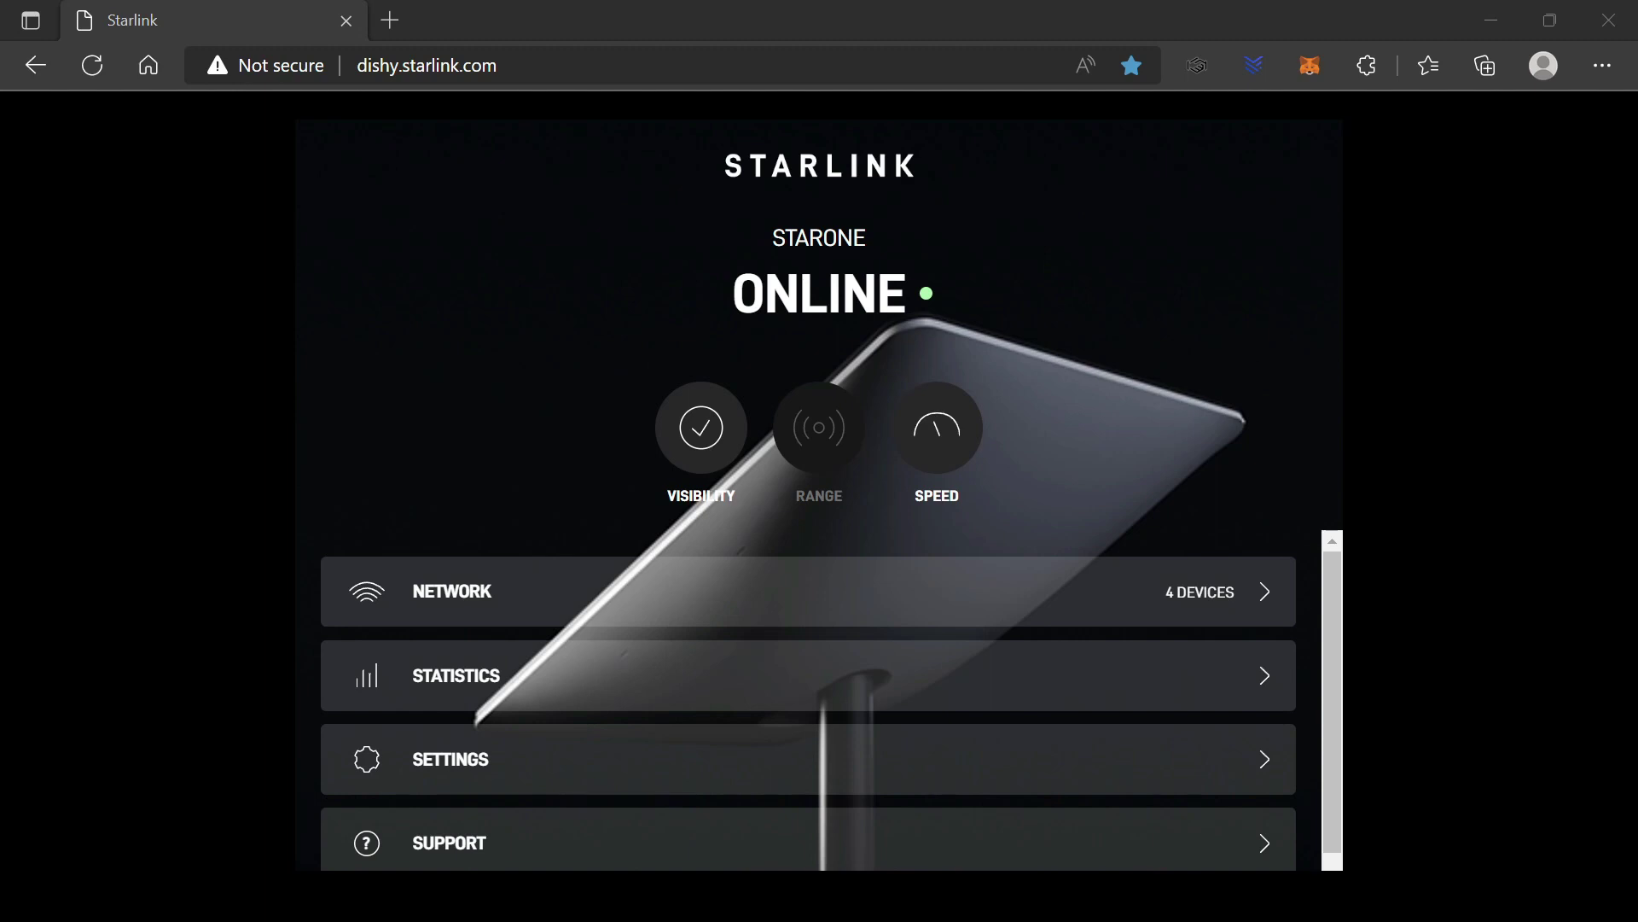
Inspect the dish's visibility dome from several directions for remaining obstructions, and return to the Starlink overview.
{"action": "left_click", "coordinate": [693, 432]}
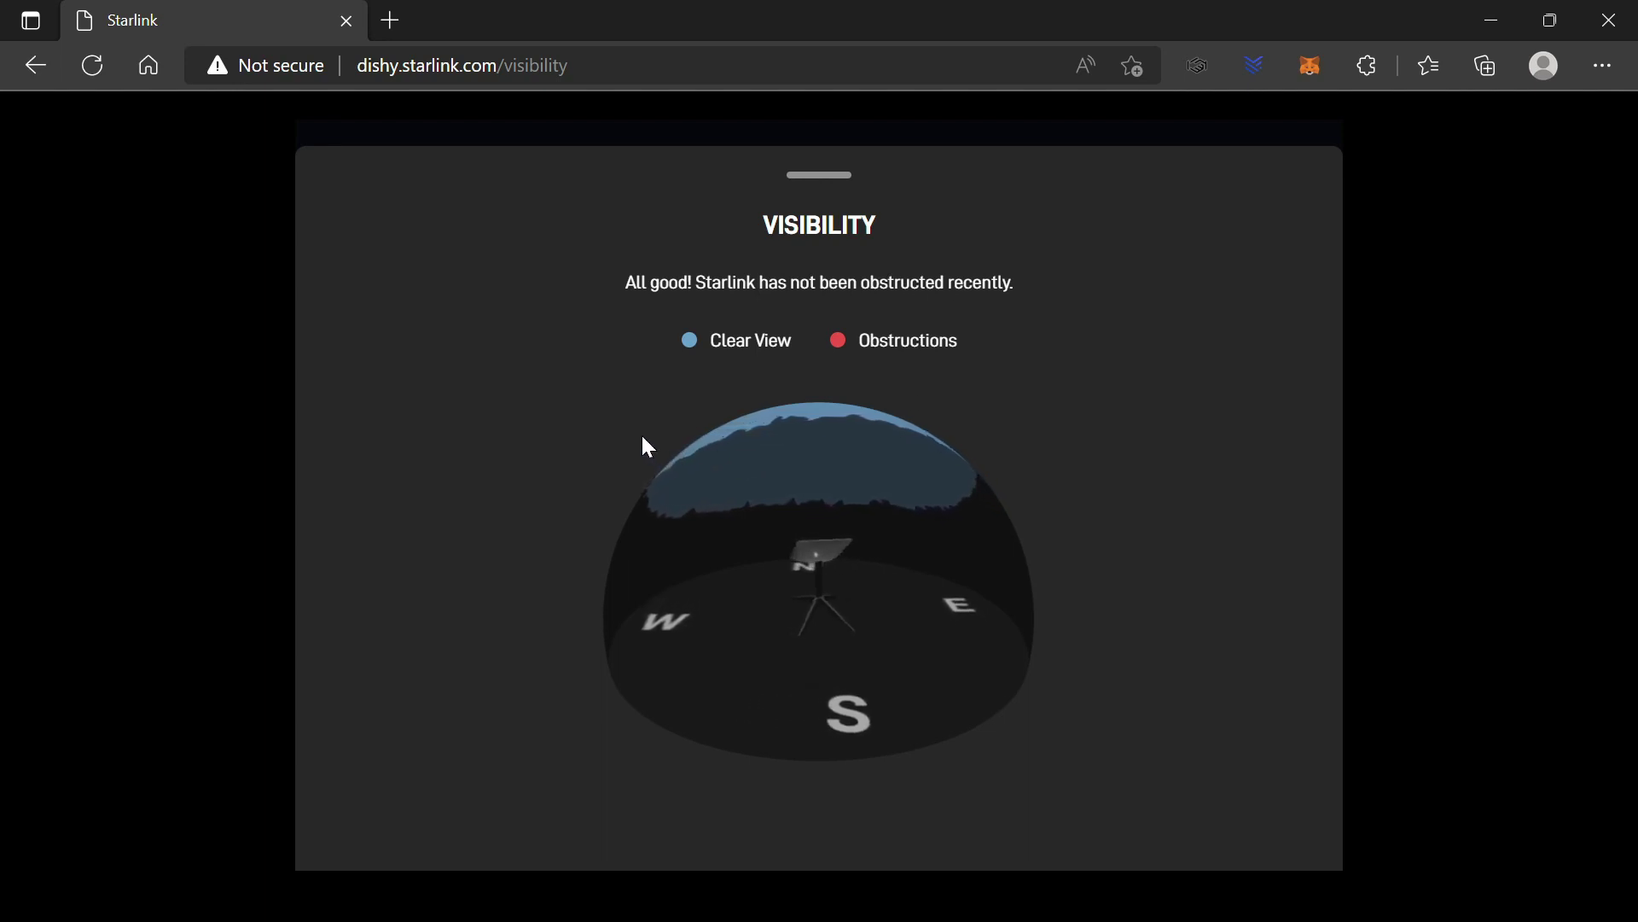
{"action": "left_click_drag", "start_coordinate": [648, 443], "coordinate": [724, 459]}
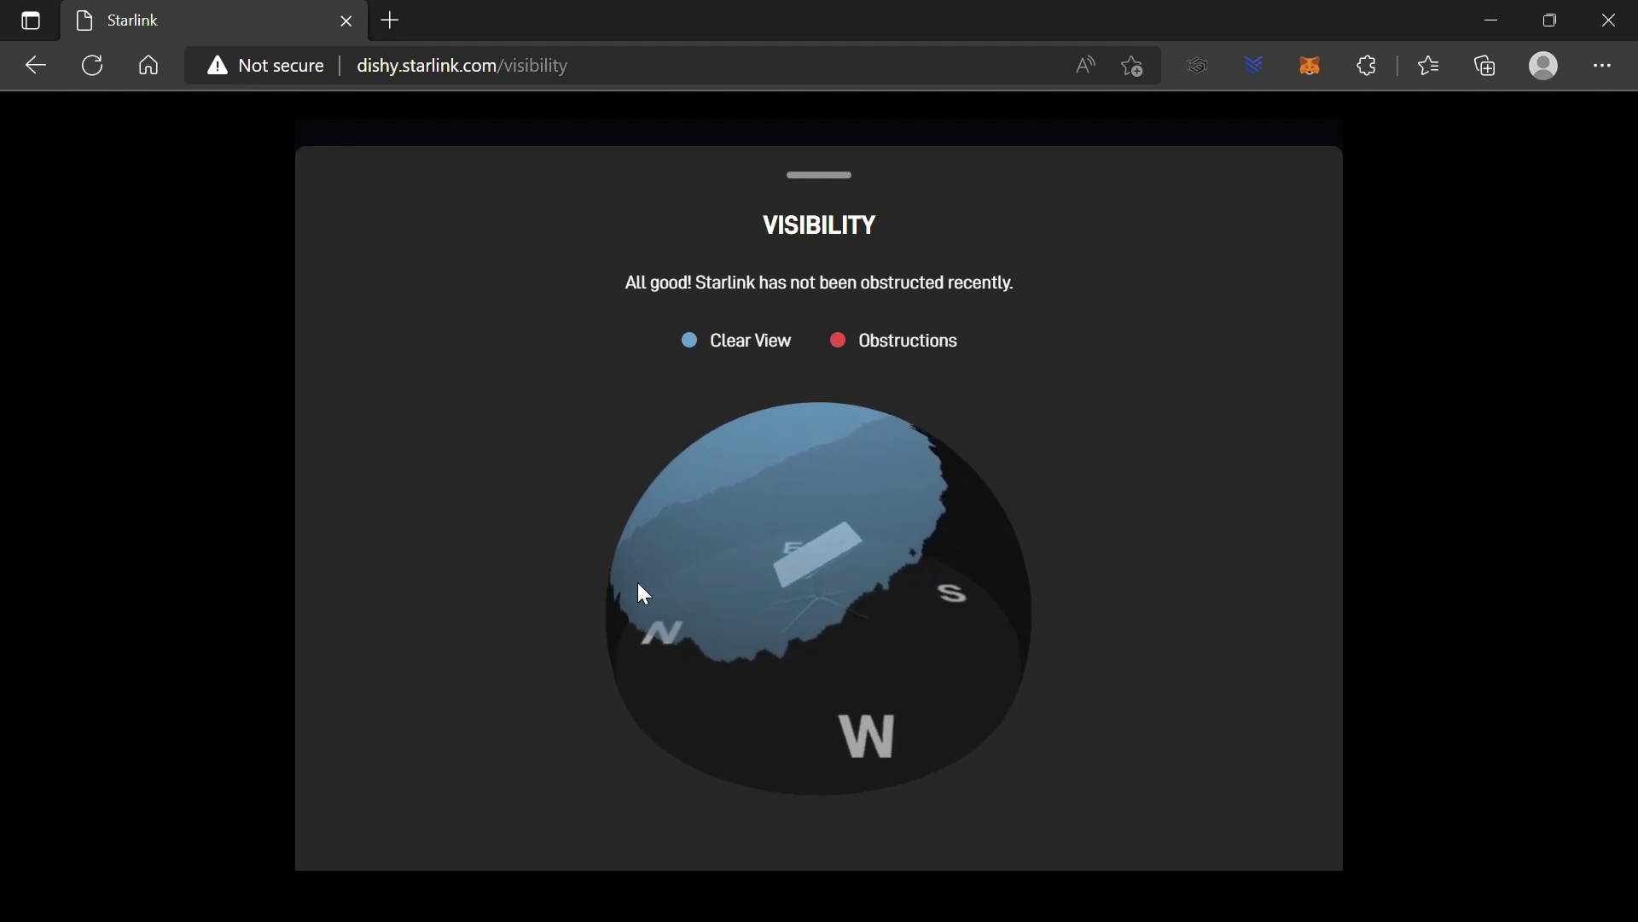
{"action": "mouse_move", "coordinate": [743, 565]}
{"action": "left_mouse_down"}
{"action": "mouse_move", "coordinate": [761, 575]}
{"action": "mouse_move", "coordinate": [736, 569]}
{"action": "left_mouse_up"}
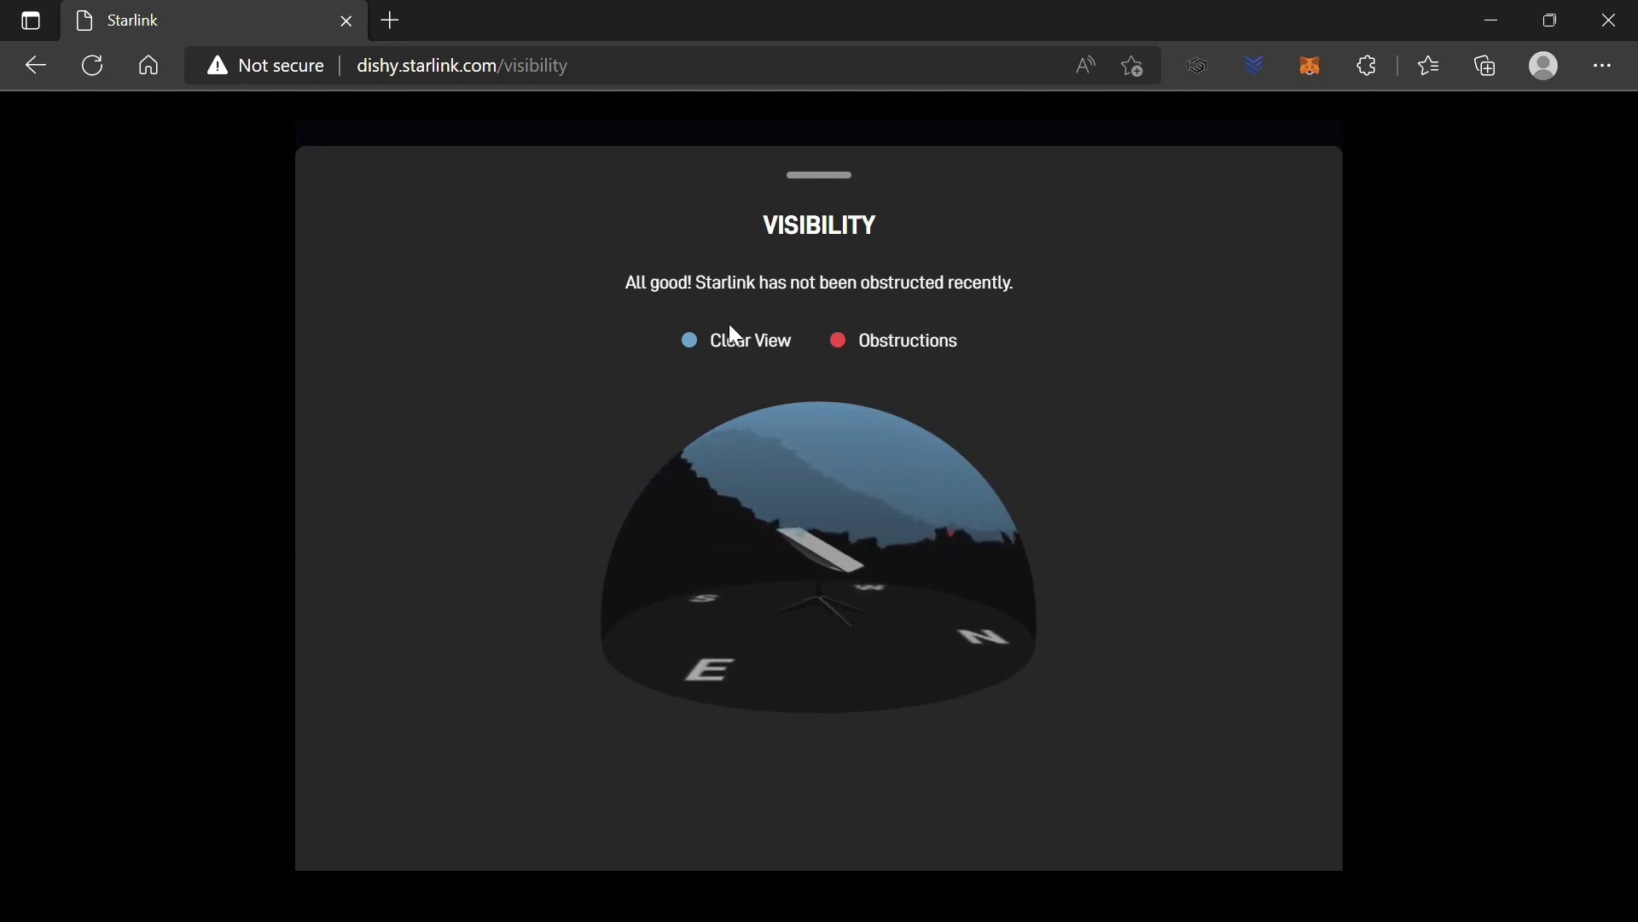
{"action": "left_click", "coordinate": [812, 181]}
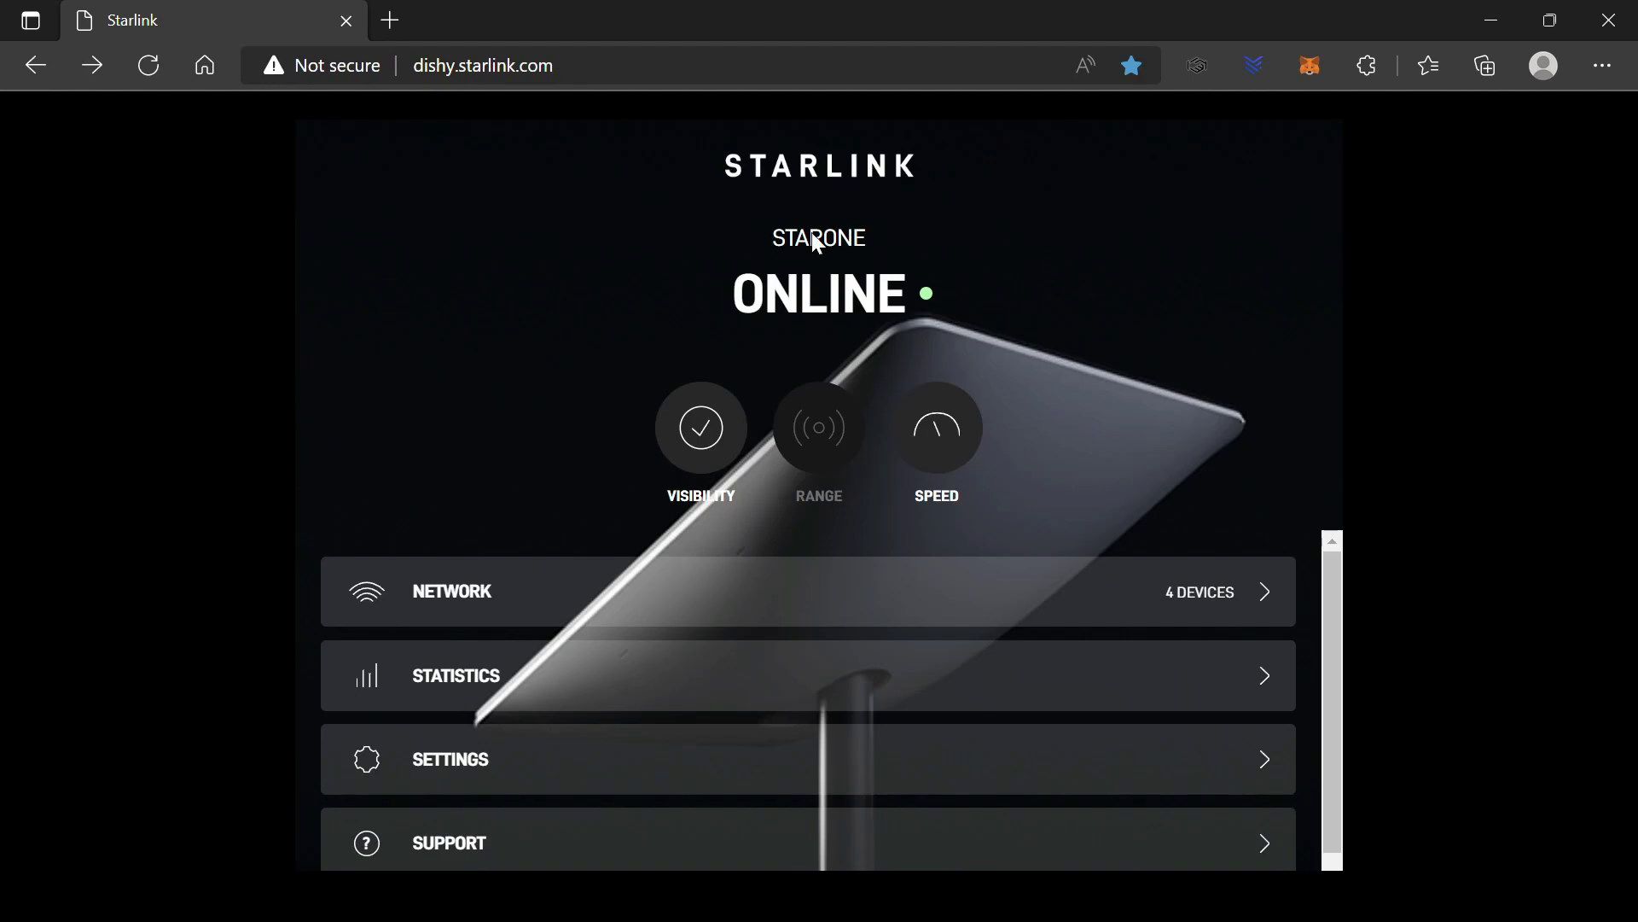
Review the network statistics and the list of outages from the past 12 hours.
{"action": "left_click", "coordinate": [581, 674]}
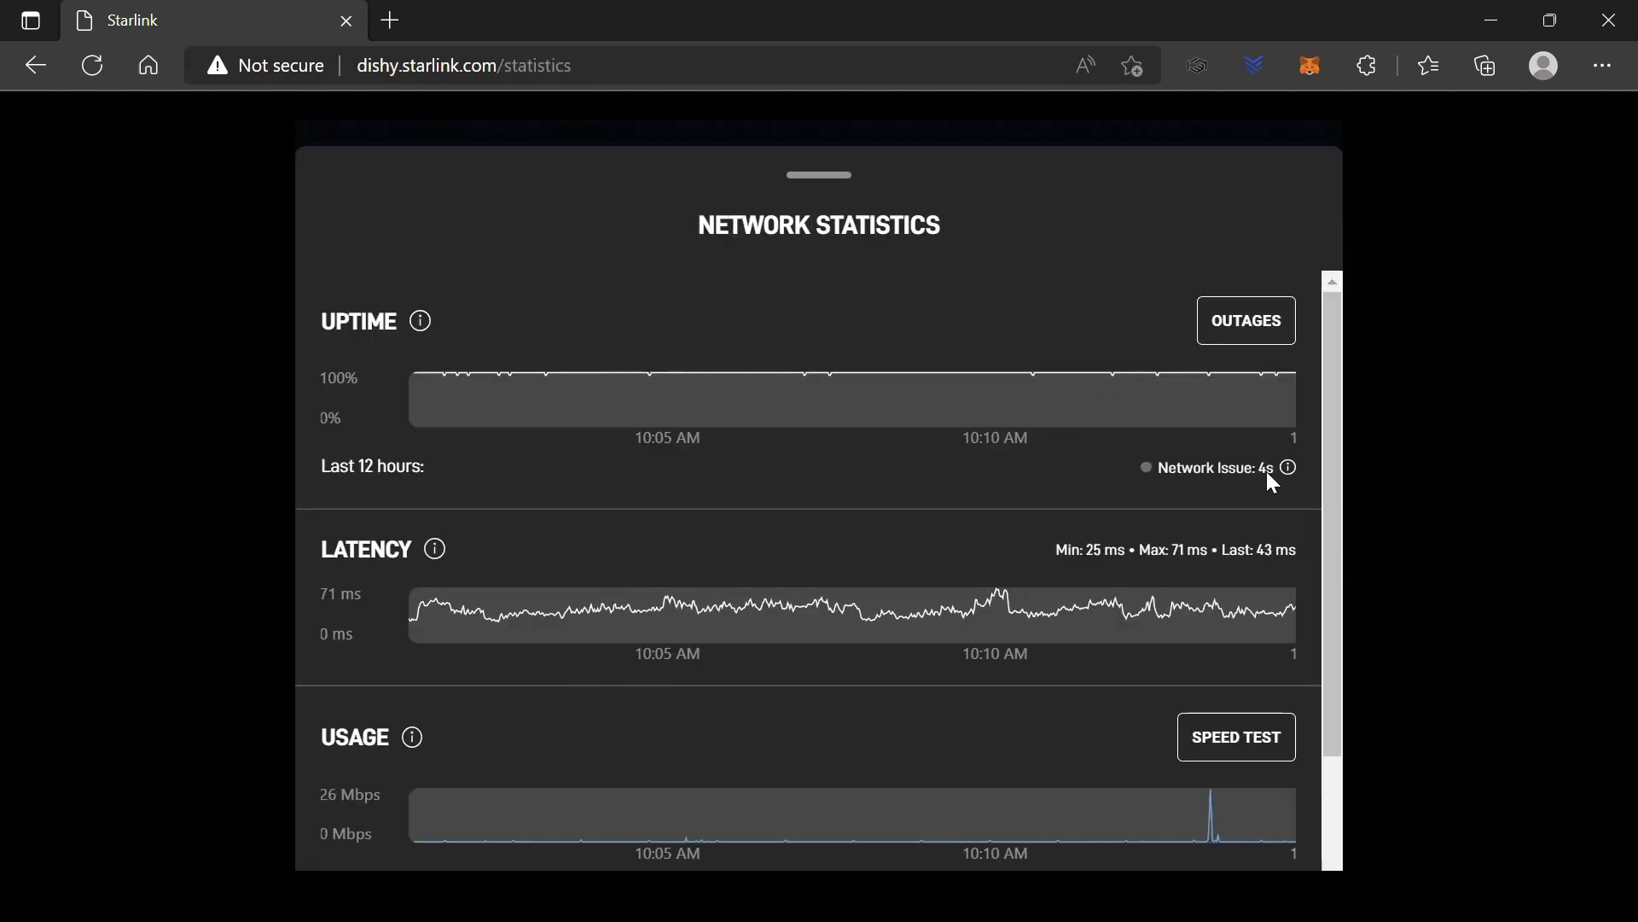
{"action": "left_click", "coordinate": [1248, 325]}
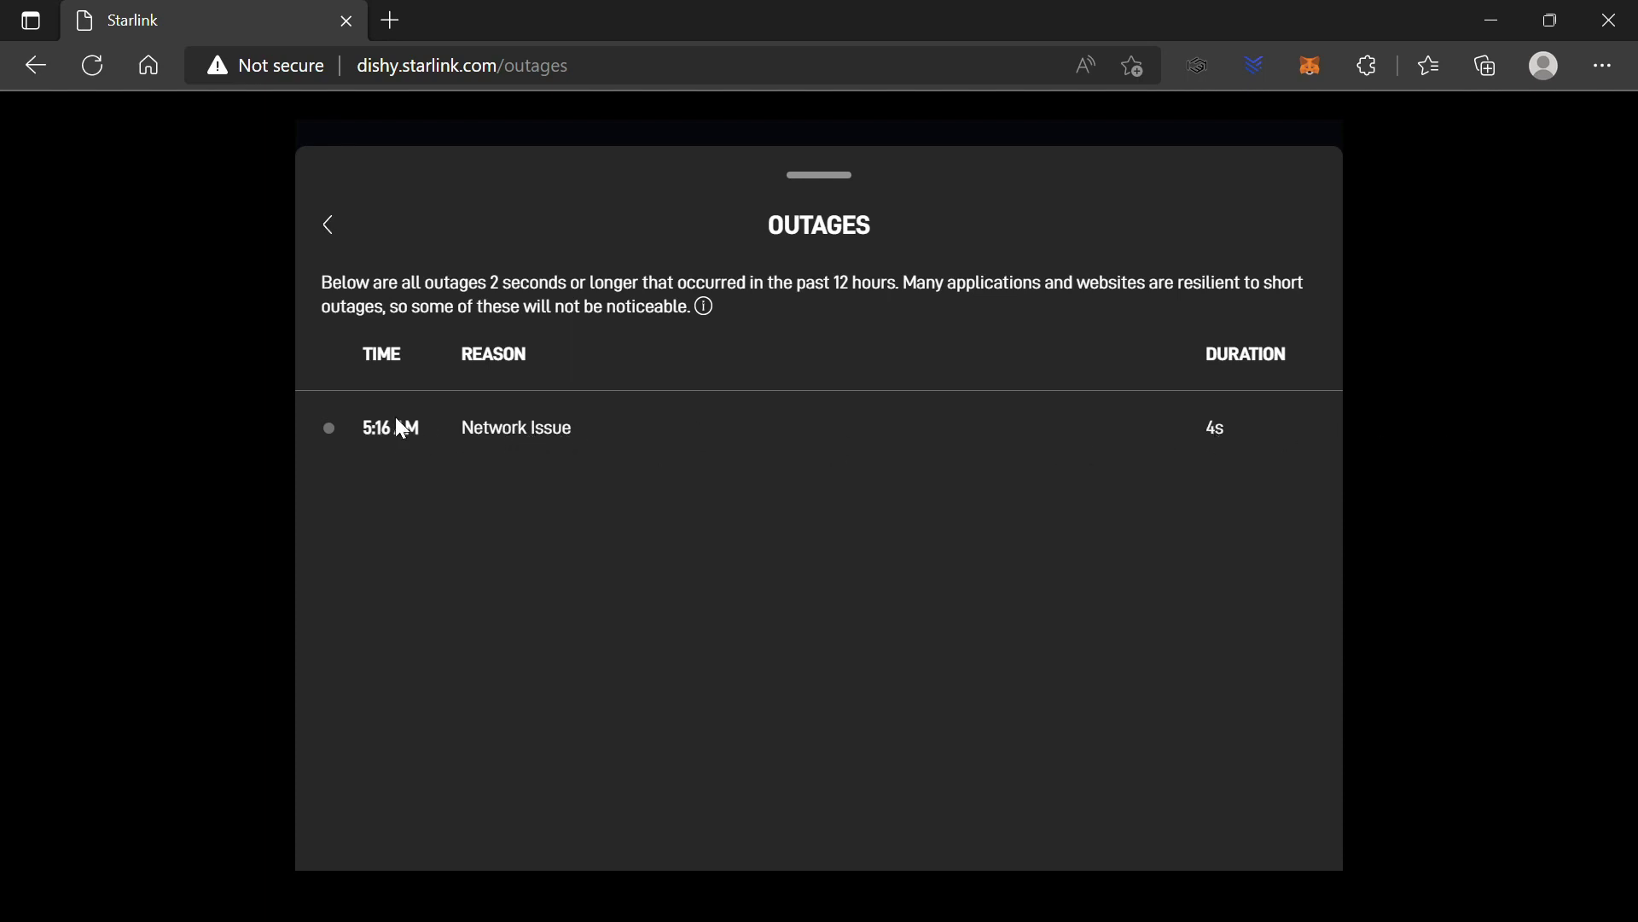
{"action": "left_click", "coordinate": [331, 227]}
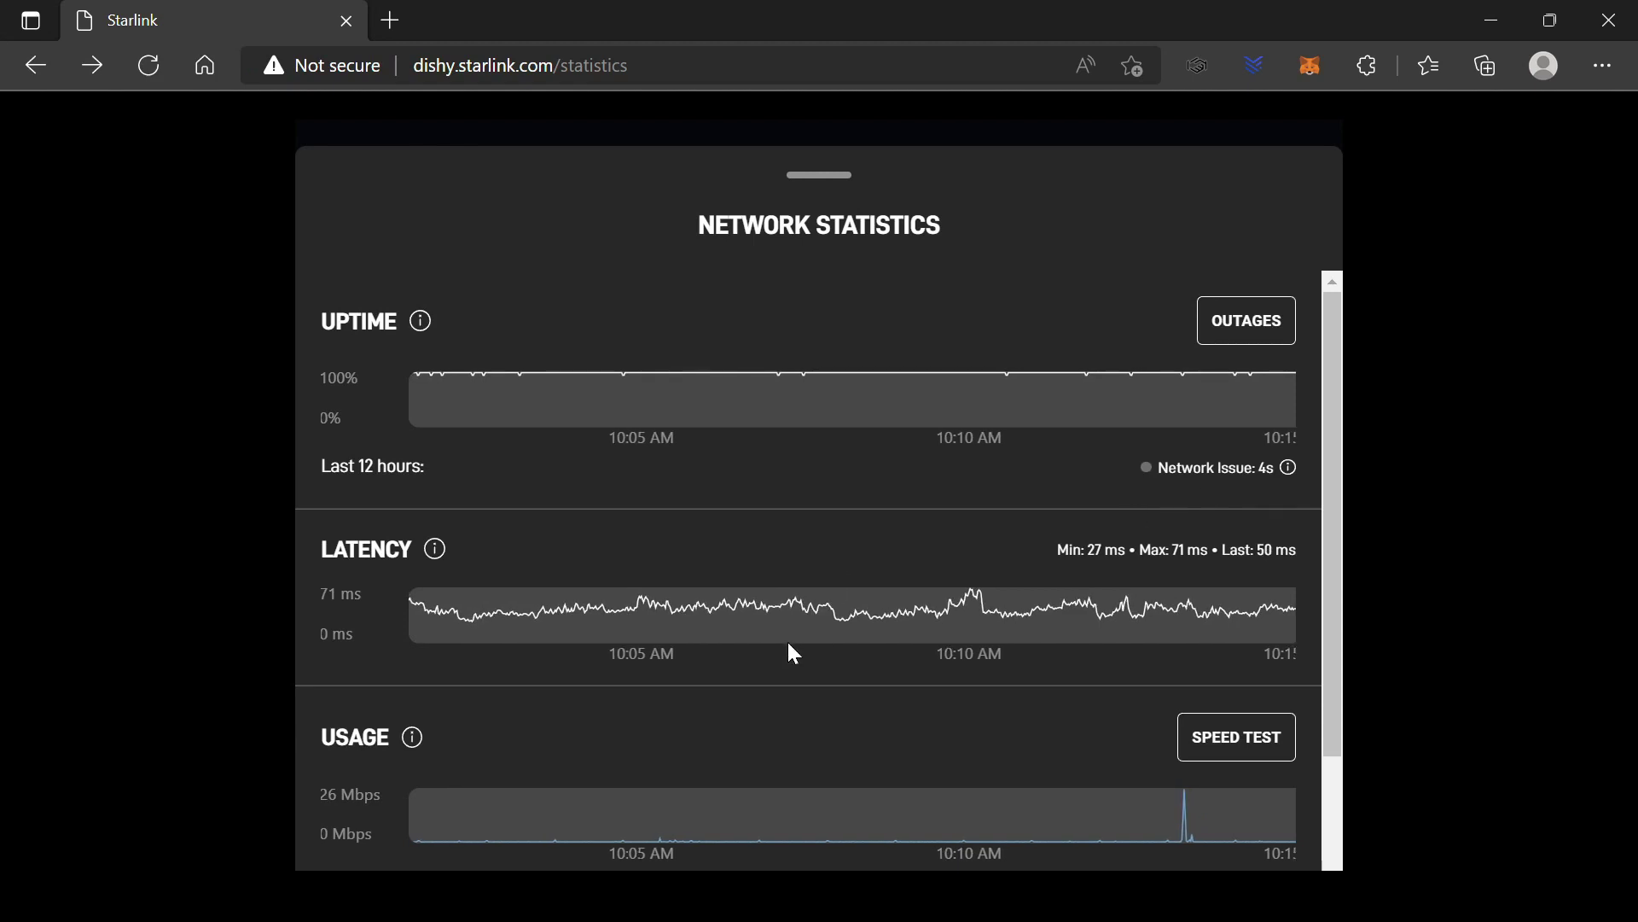
Run a Starlink speed test between the router and the internet, and return to the overview page.
{"action": "scroll", "coordinate": [787, 650], "scroll_direction": "down", "scroll_amount": 2}
{"action": "left_click", "coordinate": [1240, 585]}
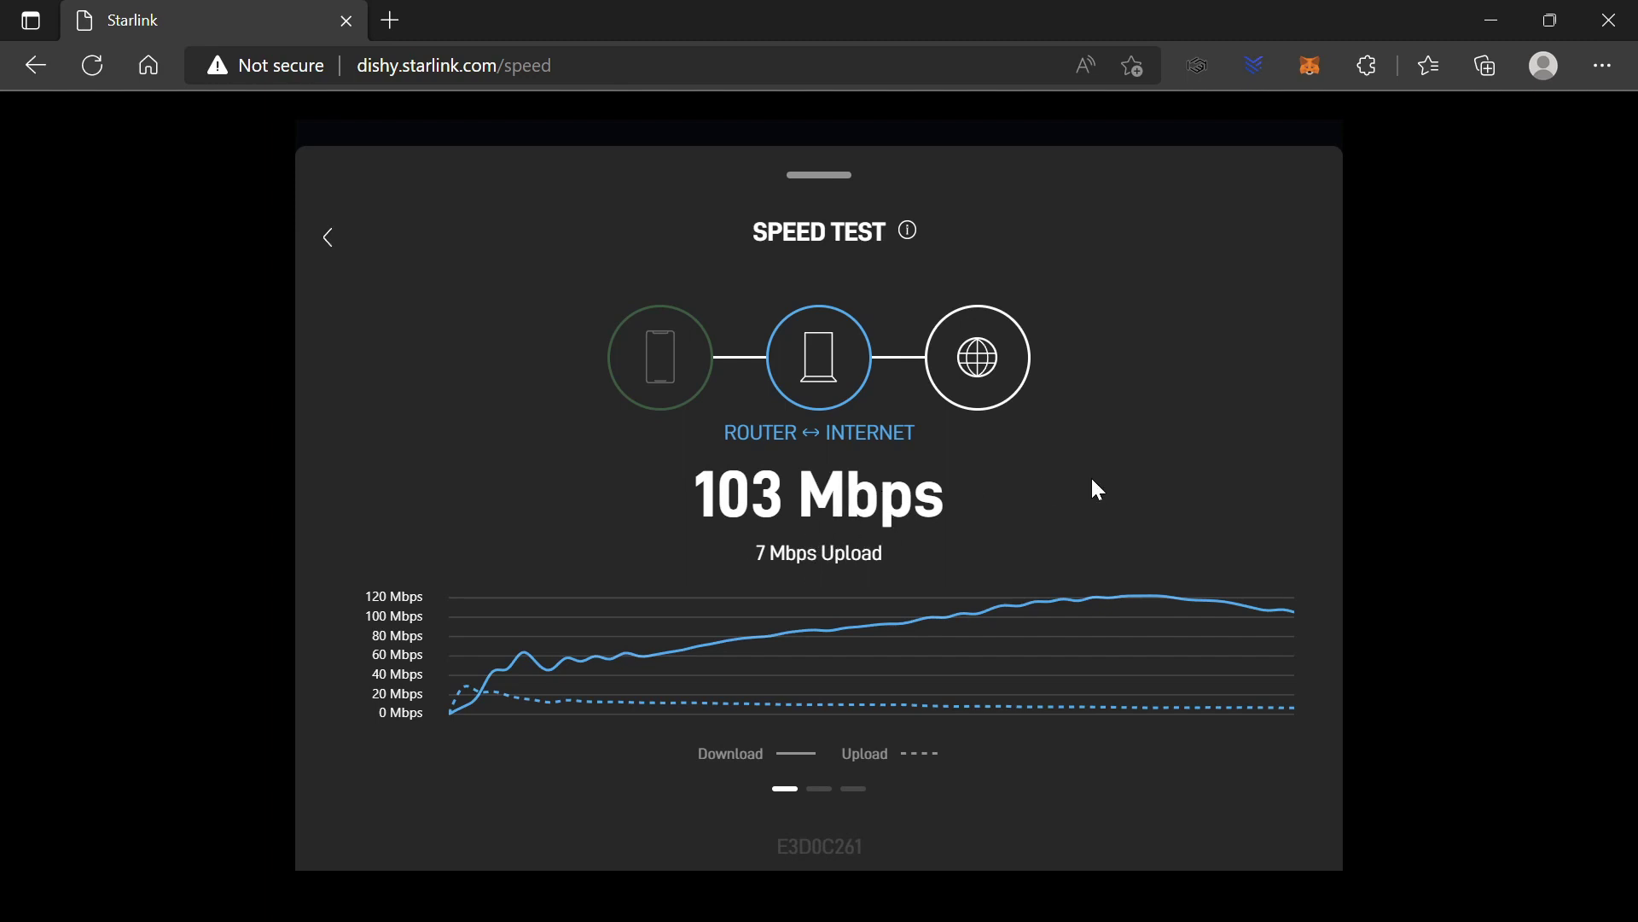
{"action": "key", "text": "alt+Left"}
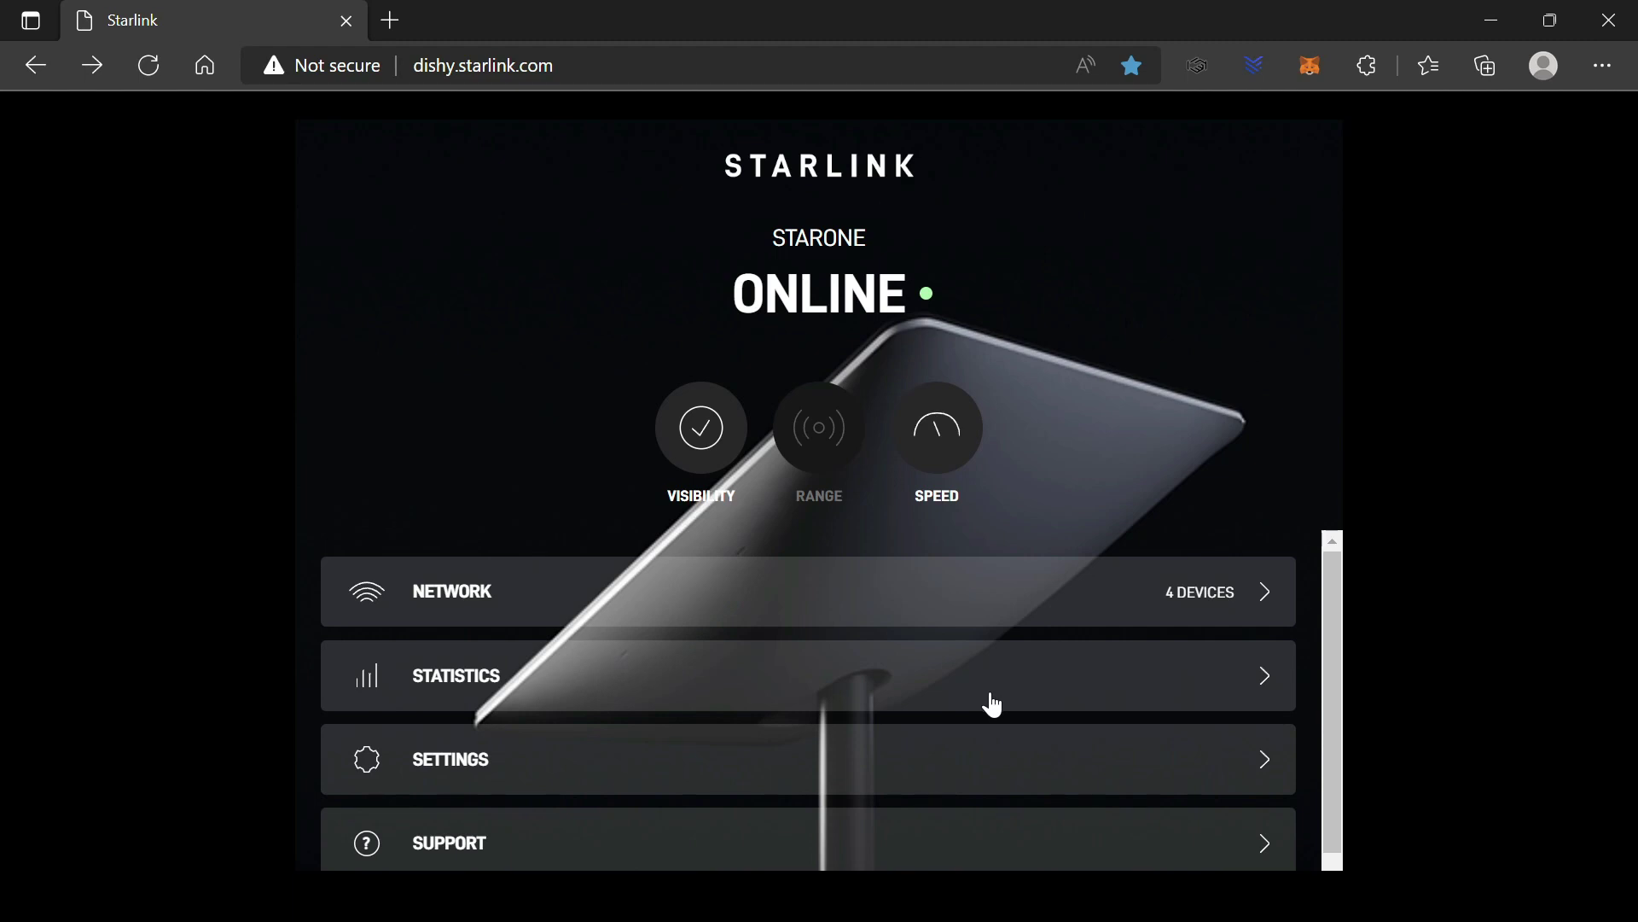
{"action": "scroll", "coordinate": [990, 702], "scroll_direction": "down", "scroll_amount": 1}
{"action": "scroll", "coordinate": [990, 702], "scroll_direction": "up", "scroll_amount": 1}
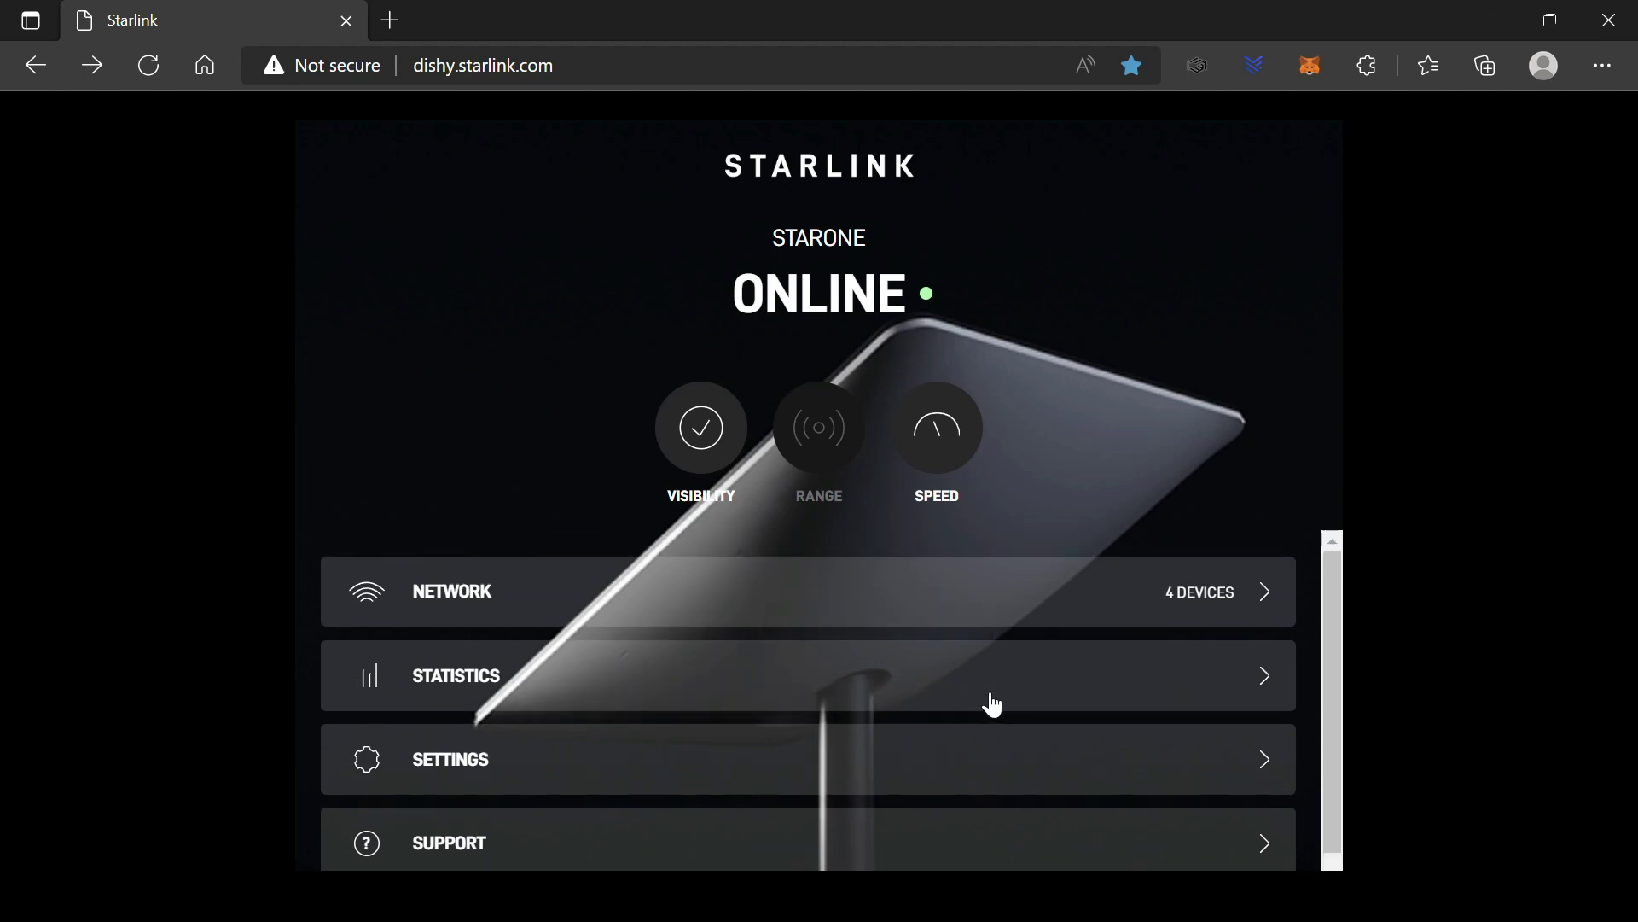